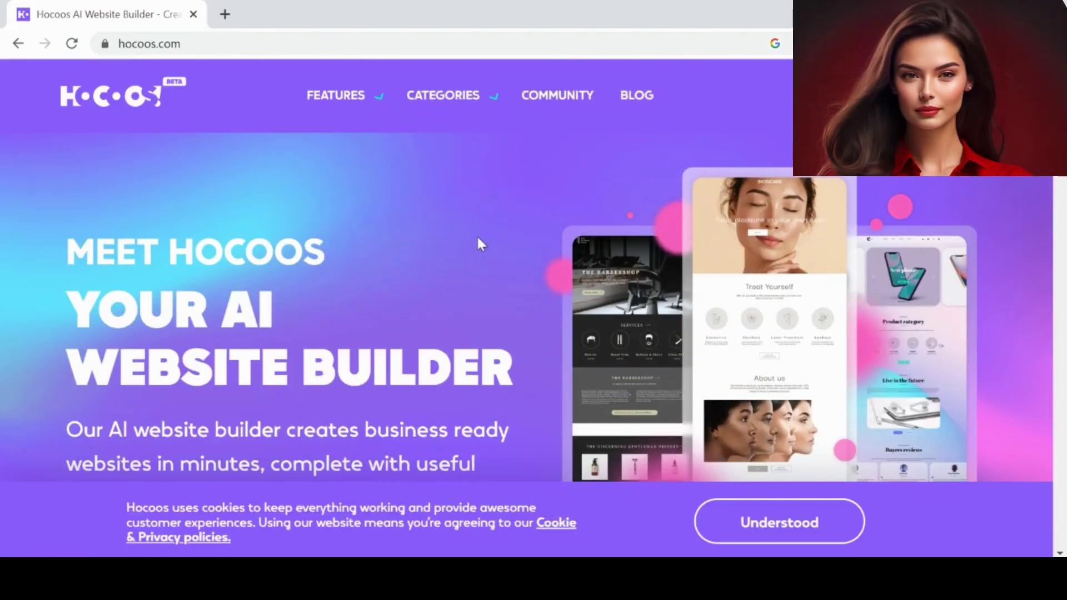
- Enter your e-mail address in the 'Enter your E-mail' field and submit it with 'Create my website!'
{"action": "scroll", "coordinate": [315, 344], "scroll_direction": "down", "scroll_amount": 3}
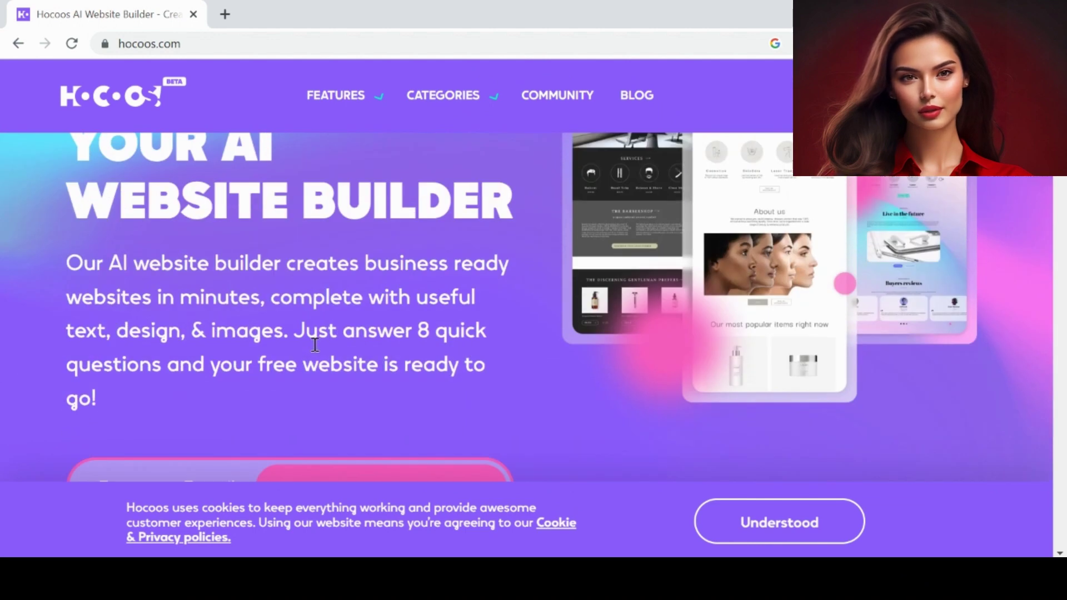
{"action": "scroll", "coordinate": [315, 342], "scroll_direction": "down", "scroll_amount": 2}
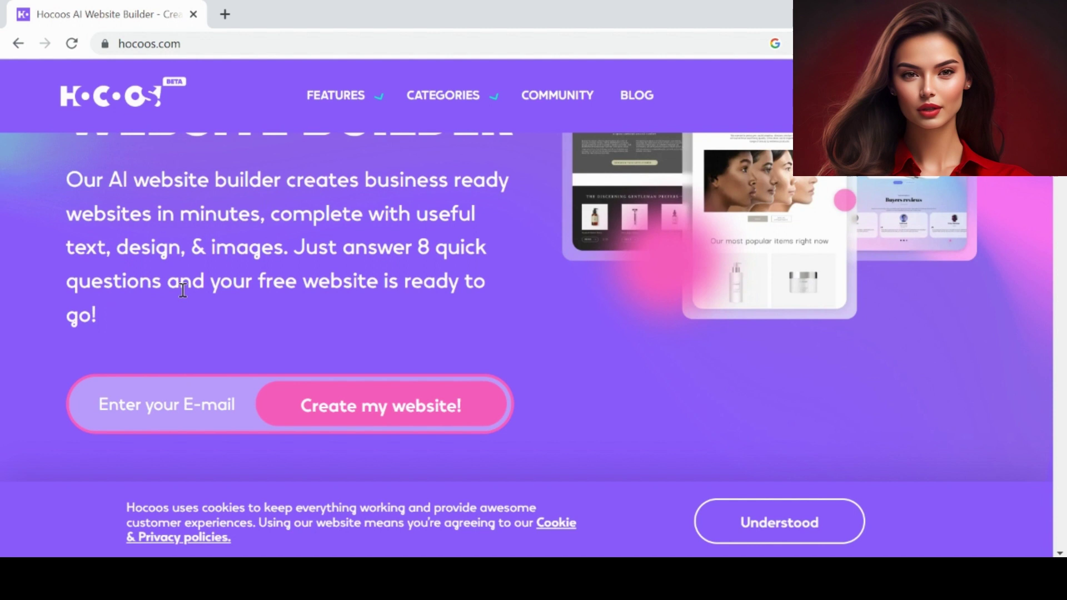
{"action": "scroll", "coordinate": [181, 288], "scroll_direction": "down", "scroll_amount": 2}
{"action": "left_click", "coordinate": [118, 330]}
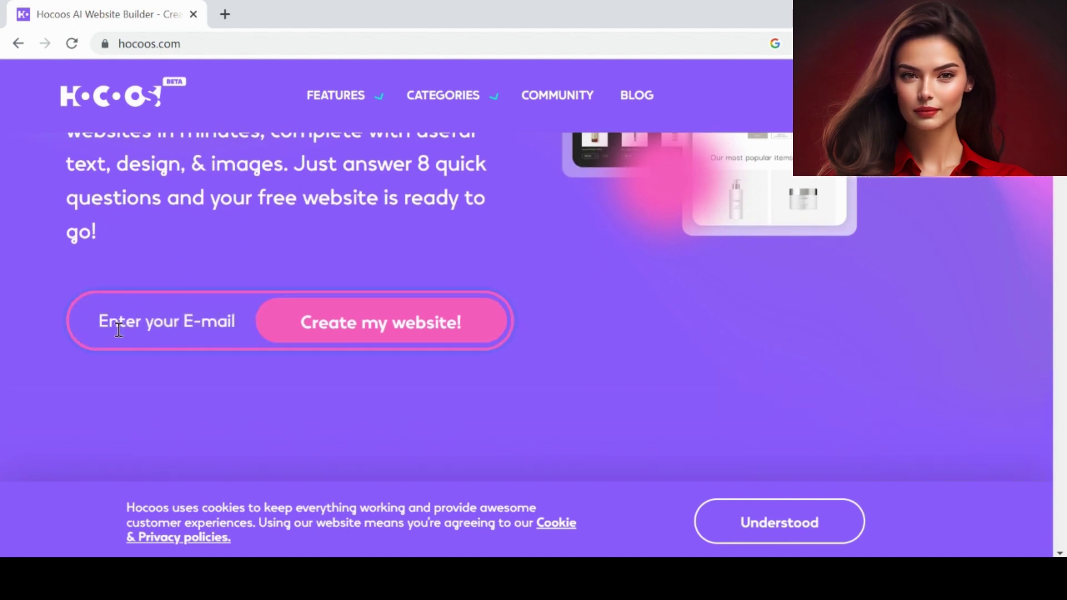
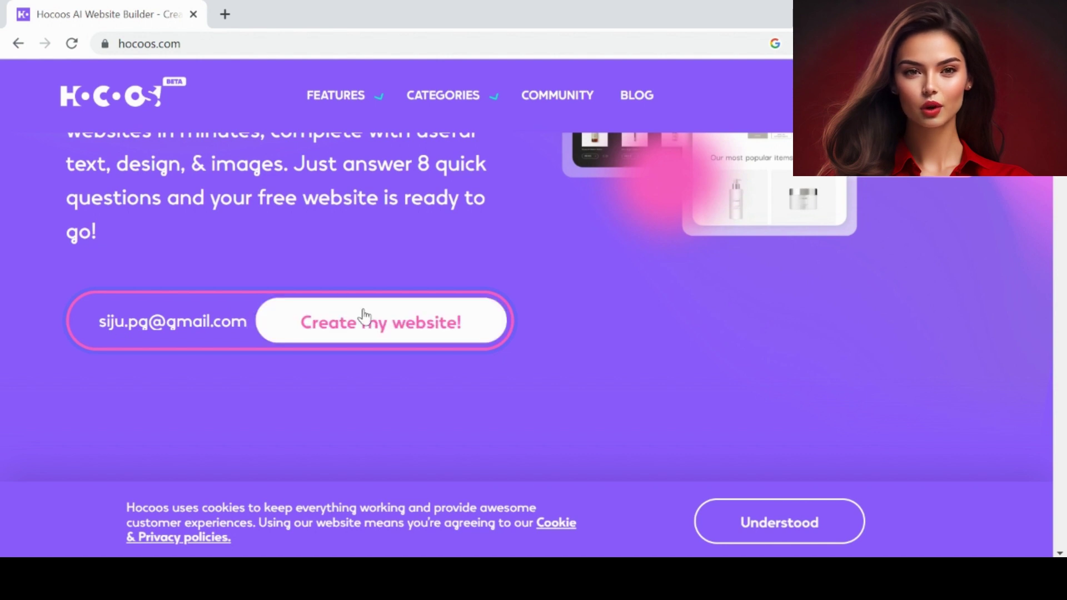
{"action": "left_click", "coordinate": [390, 337]}
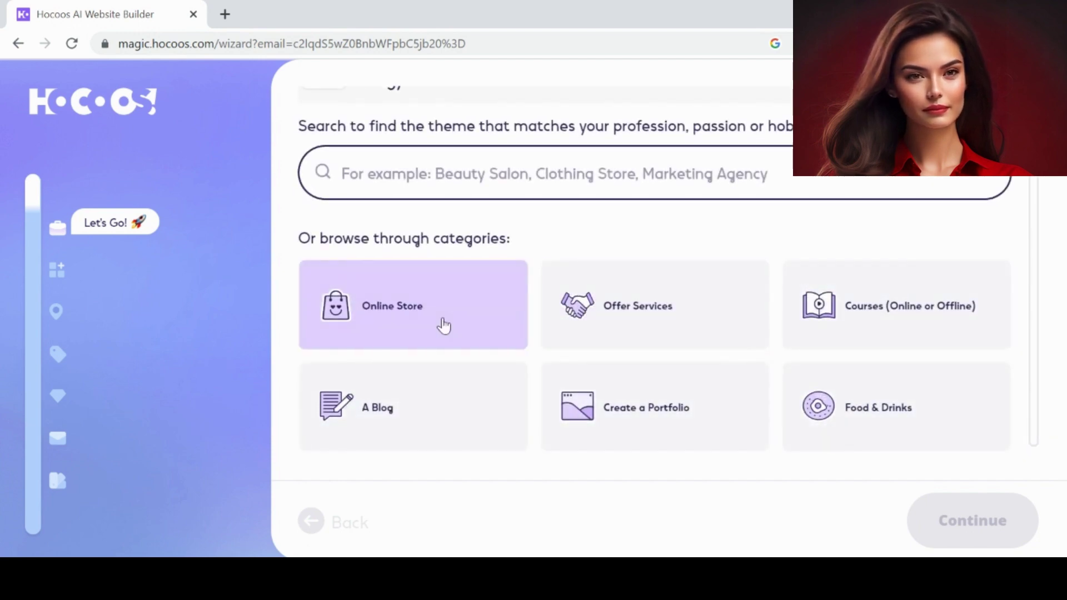
- Choose the Food & Drinks category and select Seafood Restaurant as the business type
{"action": "scroll", "coordinate": [445, 150], "scroll_direction": "up", "scroll_amount": 1}
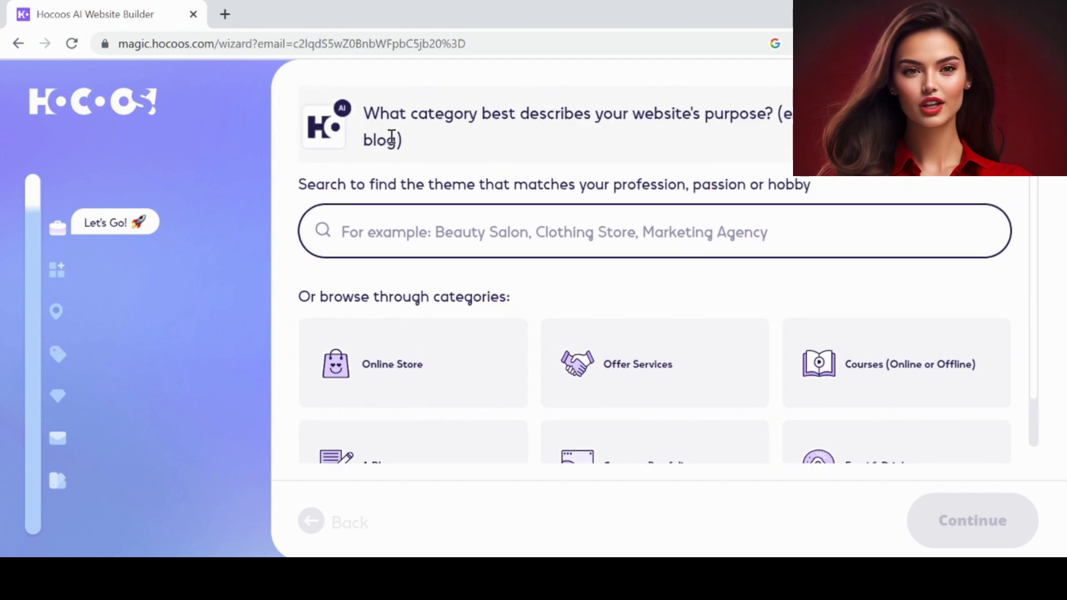
{"action": "scroll", "coordinate": [591, 148], "scroll_direction": "down", "scroll_amount": 1}
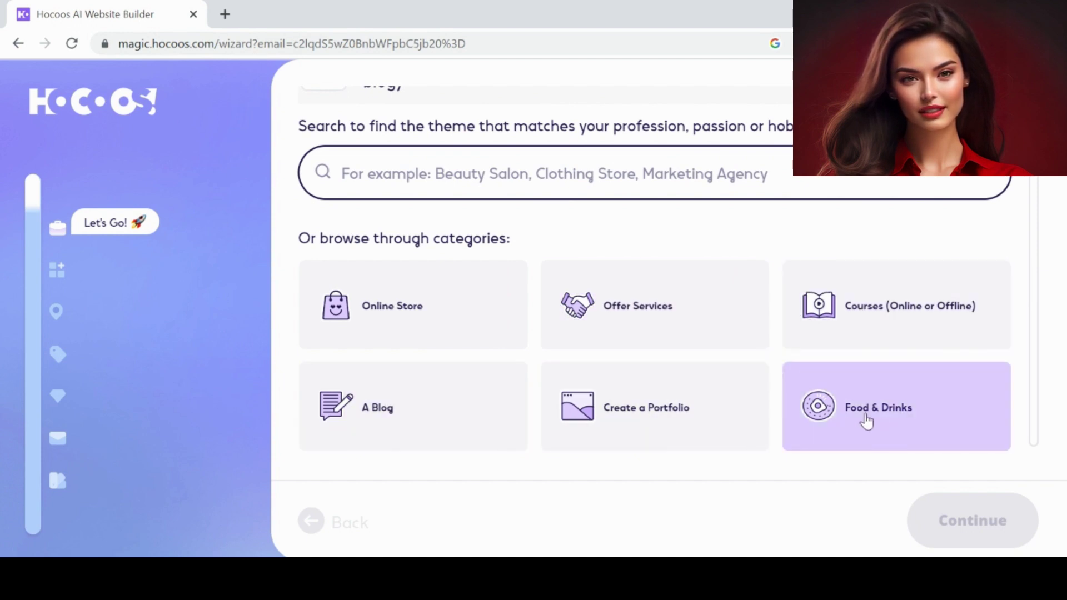
{"action": "left_click", "coordinate": [867, 422]}
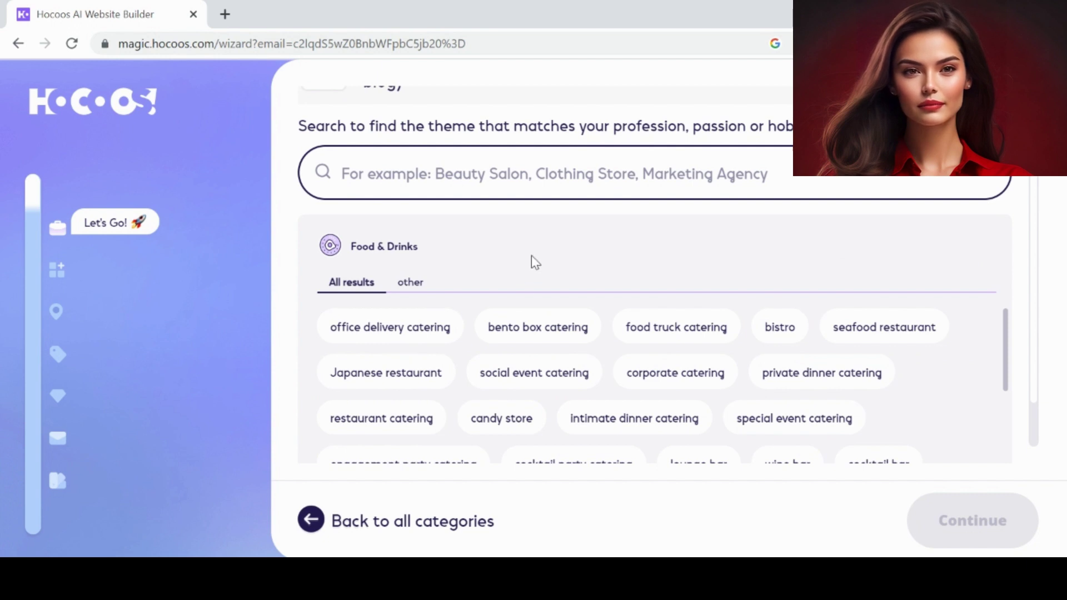
{"action": "scroll", "coordinate": [534, 262], "scroll_direction": "down", "scroll_amount": 1}
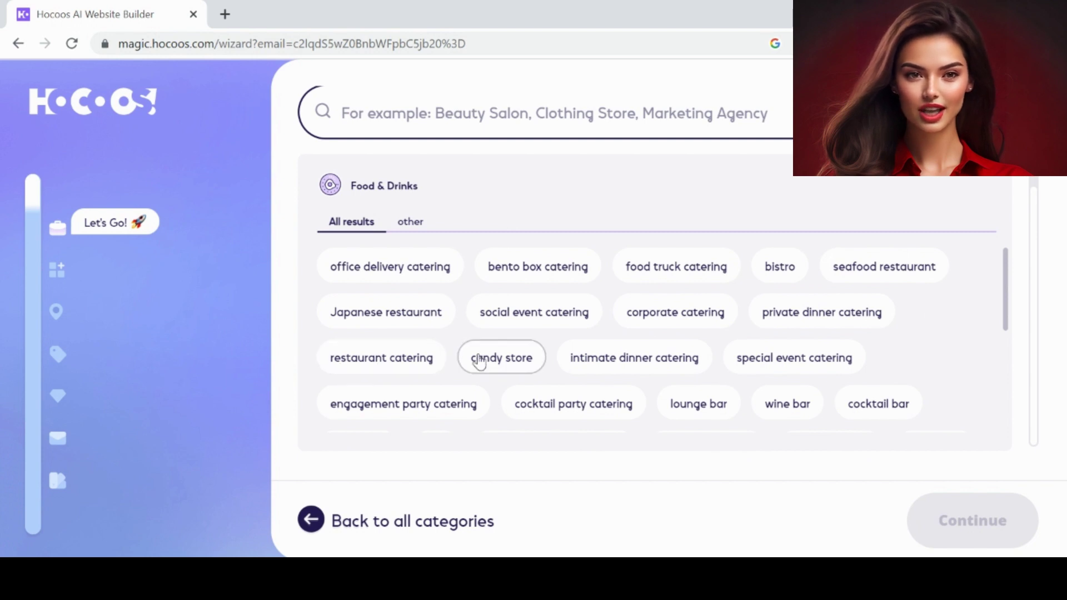
{"action": "scroll", "coordinate": [678, 362], "scroll_direction": "down", "scroll_amount": 4}
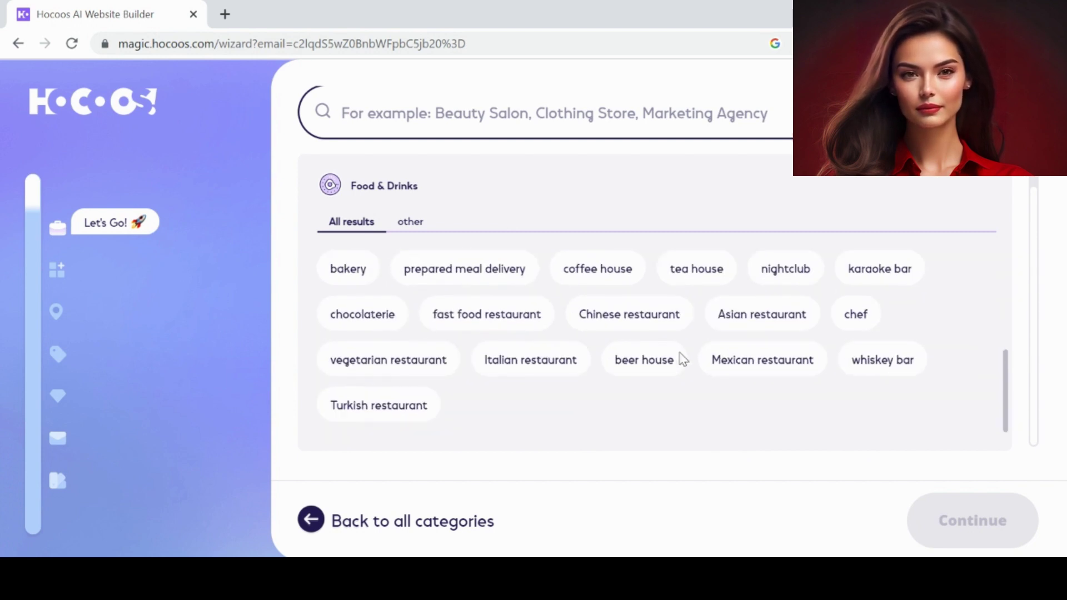
{"action": "scroll", "coordinate": [683, 360], "scroll_direction": "up", "scroll_amount": 4}
{"action": "left_click", "coordinate": [886, 270]}
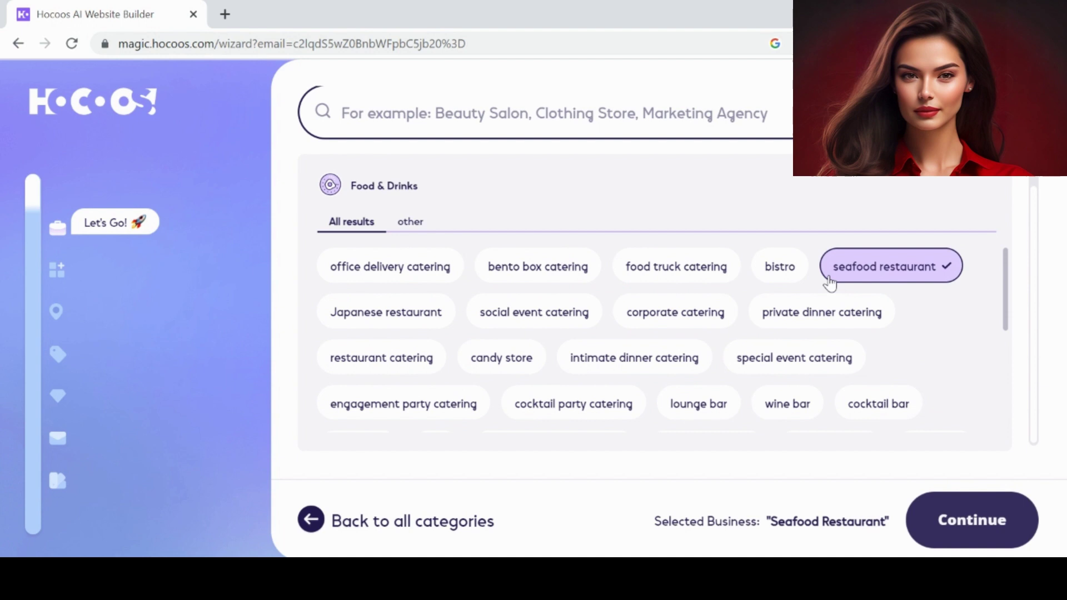
{"action": "scroll", "coordinate": [705, 276], "scroll_direction": "down", "scroll_amount": 3}
- Confirm the business type and add several seafood dishes, such as Crab Cakes, as services
{"action": "left_click", "coordinate": [974, 524]}
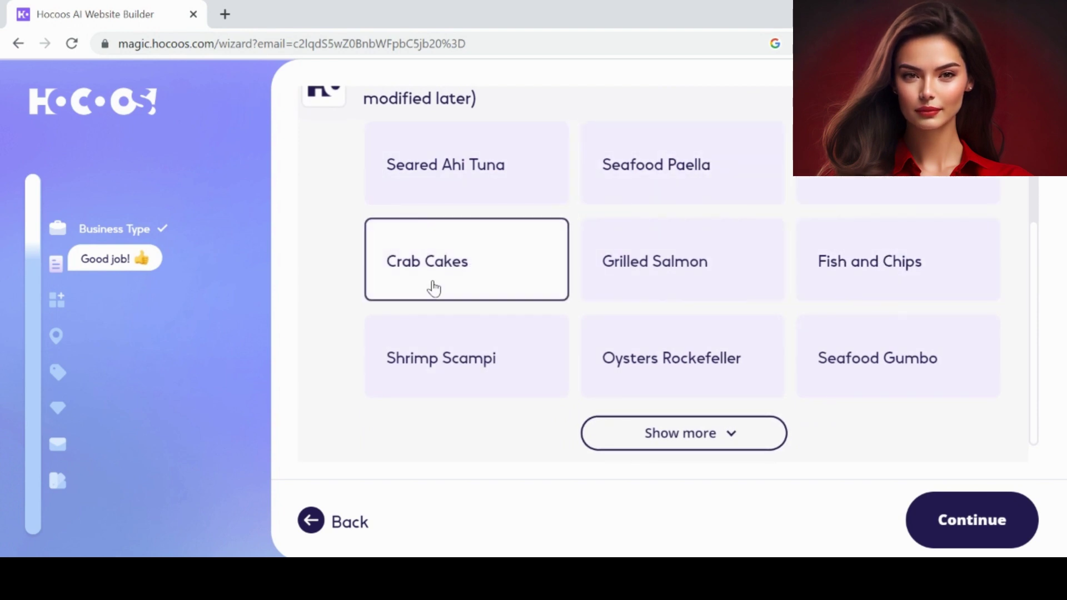
{"action": "left_click", "coordinate": [669, 453]}
{"action": "scroll", "coordinate": [471, 303], "scroll_direction": "up", "scroll_amount": 2}
{"action": "left_click", "coordinate": [471, 303]}
{"action": "left_click", "coordinate": [444, 198]}
{"action": "left_click", "coordinate": [719, 190]}
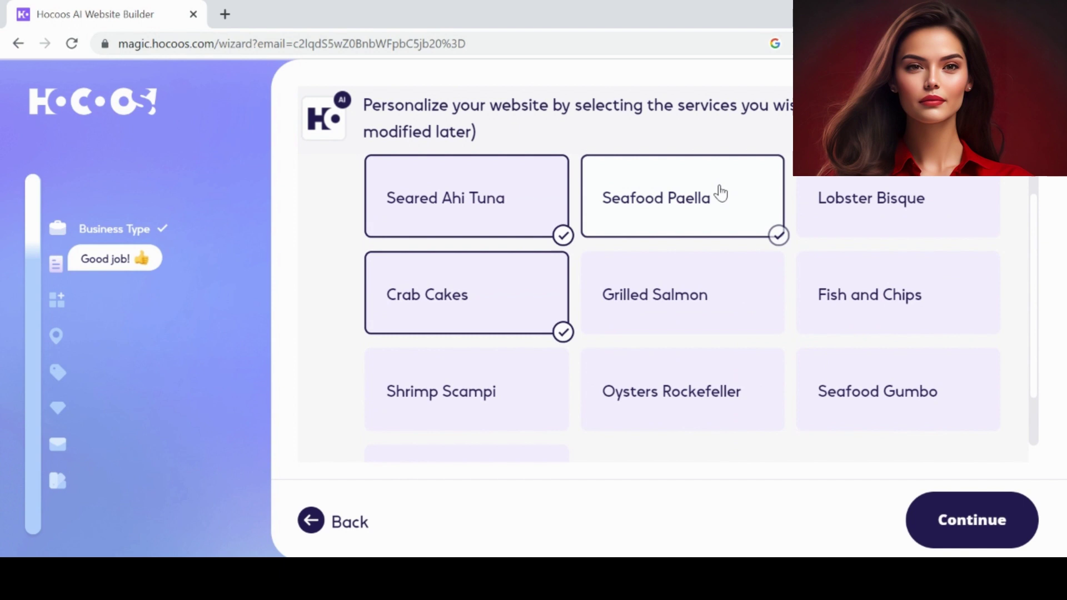
{"action": "left_click", "coordinate": [656, 295]}
{"action": "left_click", "coordinate": [870, 295]}
{"action": "left_click", "coordinate": [671, 382]}
{"action": "left_click", "coordinate": [878, 391]}
{"action": "left_click", "coordinate": [962, 528]}
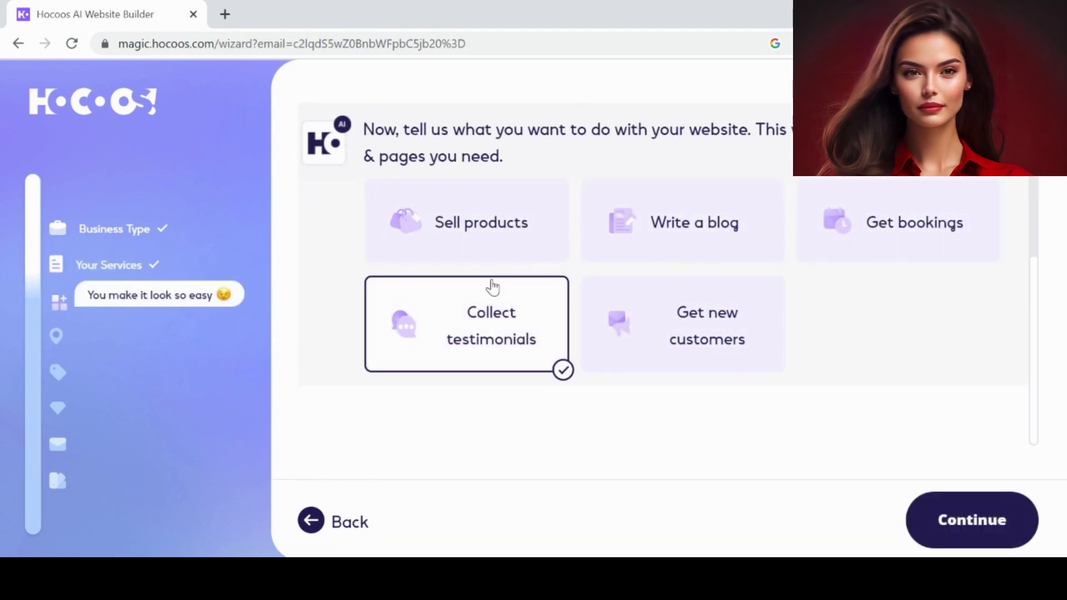
- Add the bookings, testimonials and new-customer features to the site
{"action": "left_click", "coordinate": [867, 228]}
{"action": "left_click", "coordinate": [686, 317]}
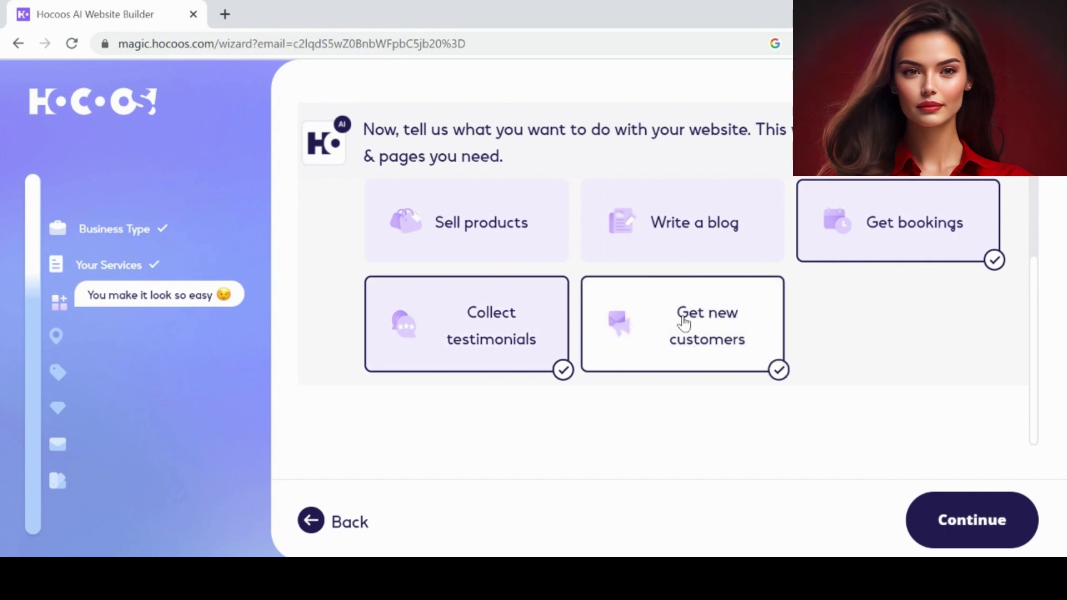
{"action": "left_click", "coordinate": [969, 522]}
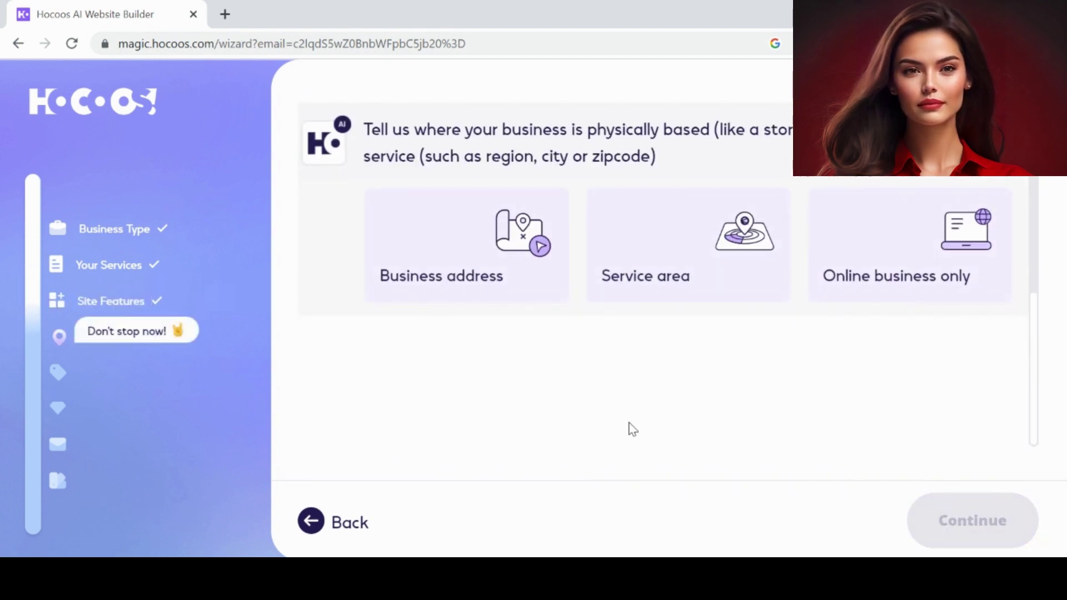
- Set the business address from a suggestion and enter the business name
{"action": "left_click", "coordinate": [436, 214]}
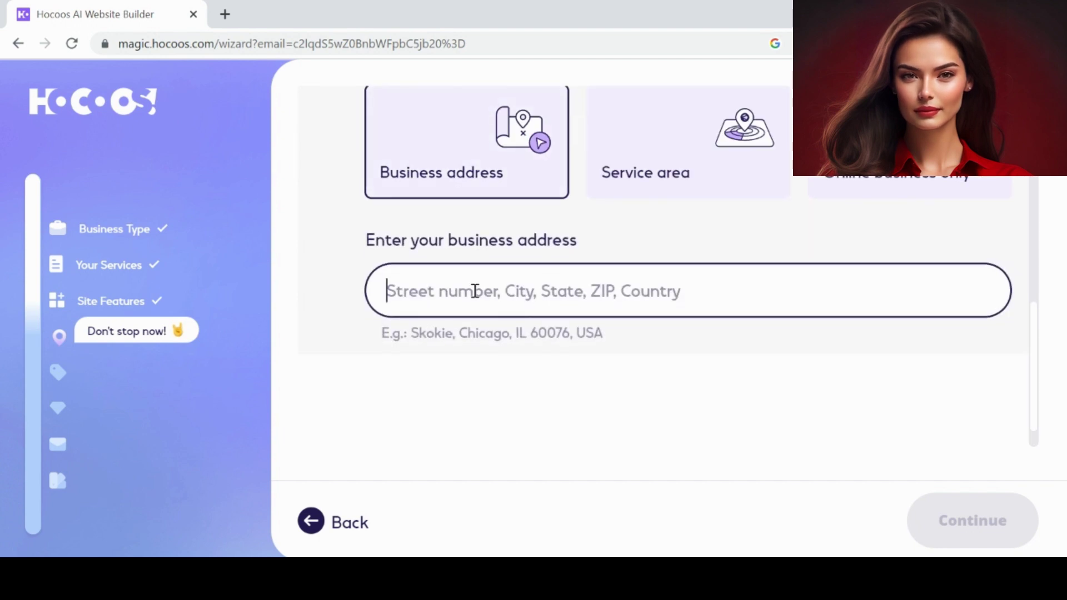
{"action": "type", "text": "sample address"}
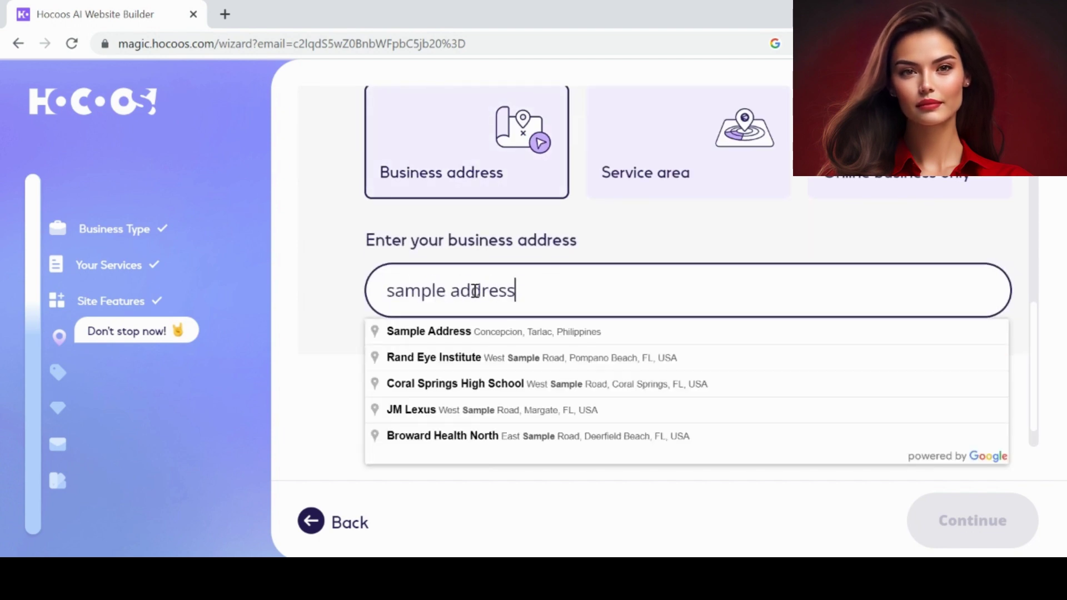
{"action": "left_click", "coordinate": [444, 331]}
{"action": "left_click", "coordinate": [965, 527]}
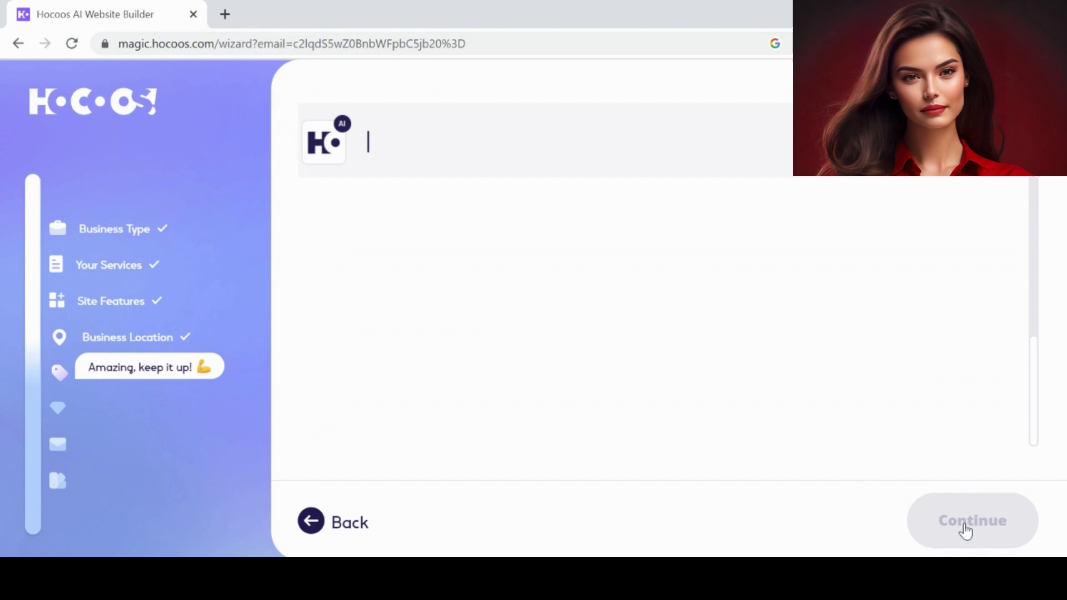
{"action": "left_click", "coordinate": [478, 266]}
{"action": "type", "text": "My seafood"}
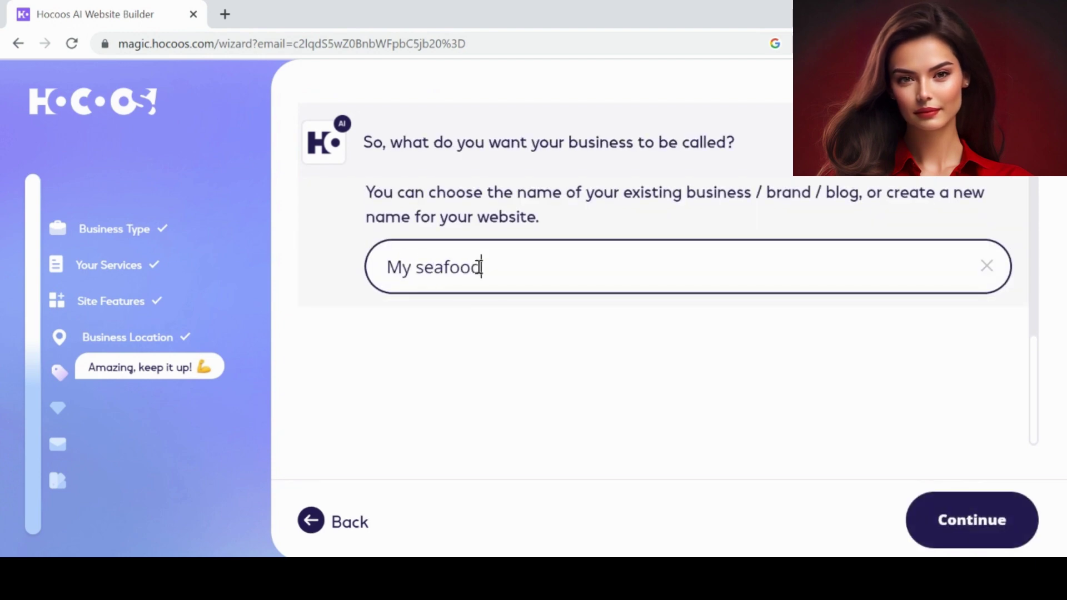
{"action": "left_click", "coordinate": [994, 535]}
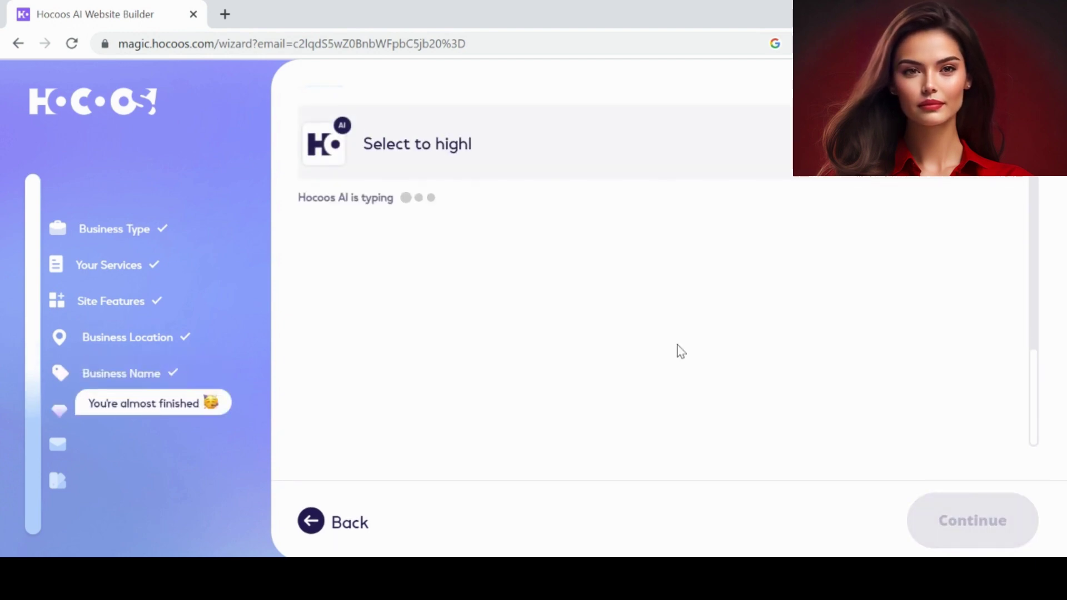
- Highlight Friendly service and Affordable prices instead of Loyalty programs, and choose a website contact form
{"action": "left_click", "coordinate": [476, 281]}
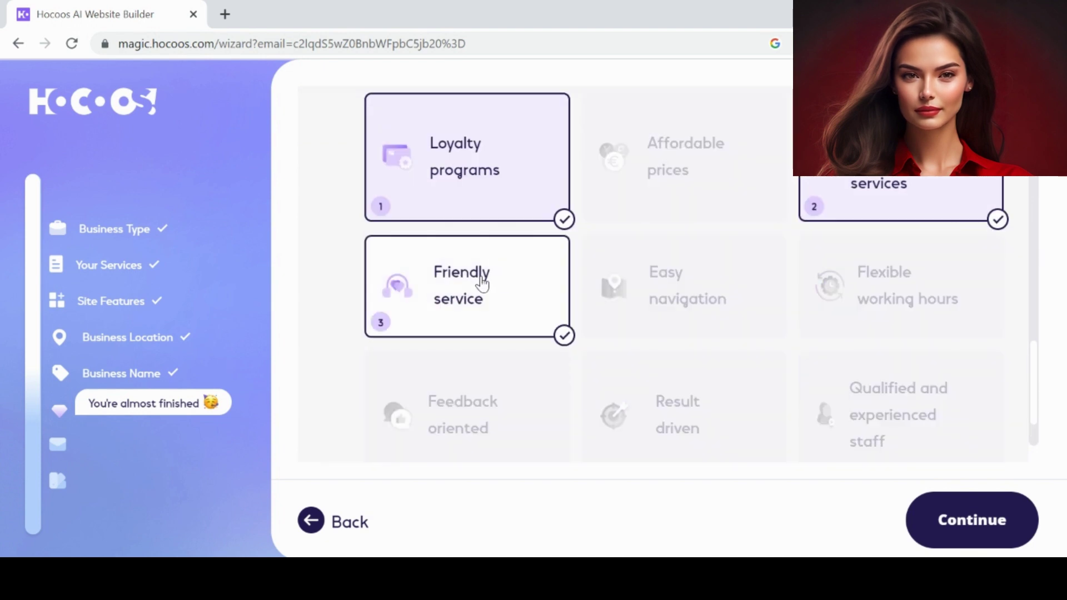
{"action": "left_click", "coordinate": [467, 172]}
{"action": "left_click", "coordinate": [684, 159]}
{"action": "left_click", "coordinate": [972, 519]}
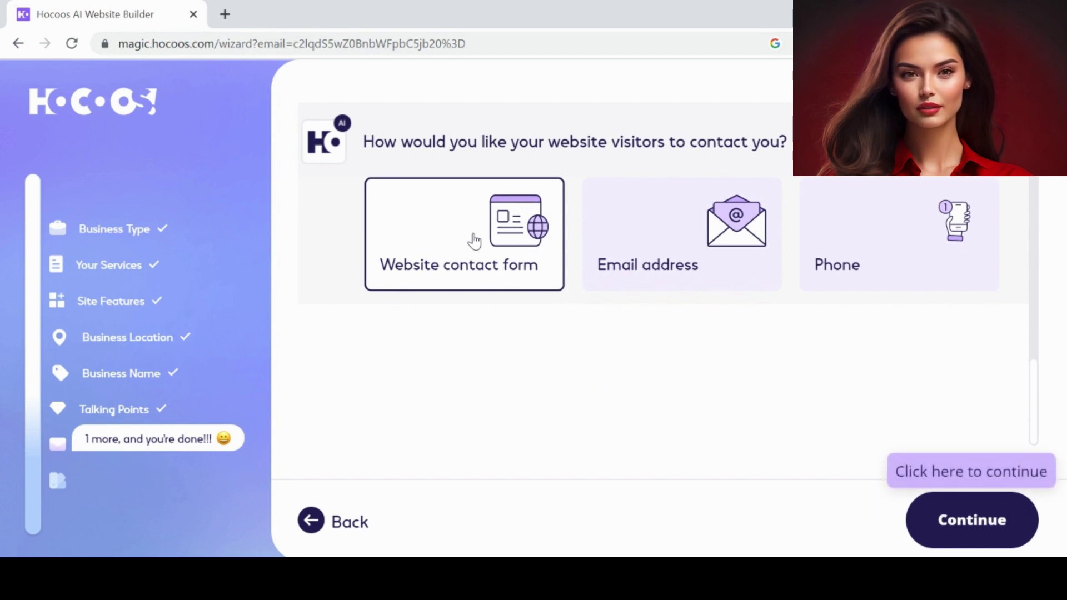
{"action": "left_click", "coordinate": [556, 285]}
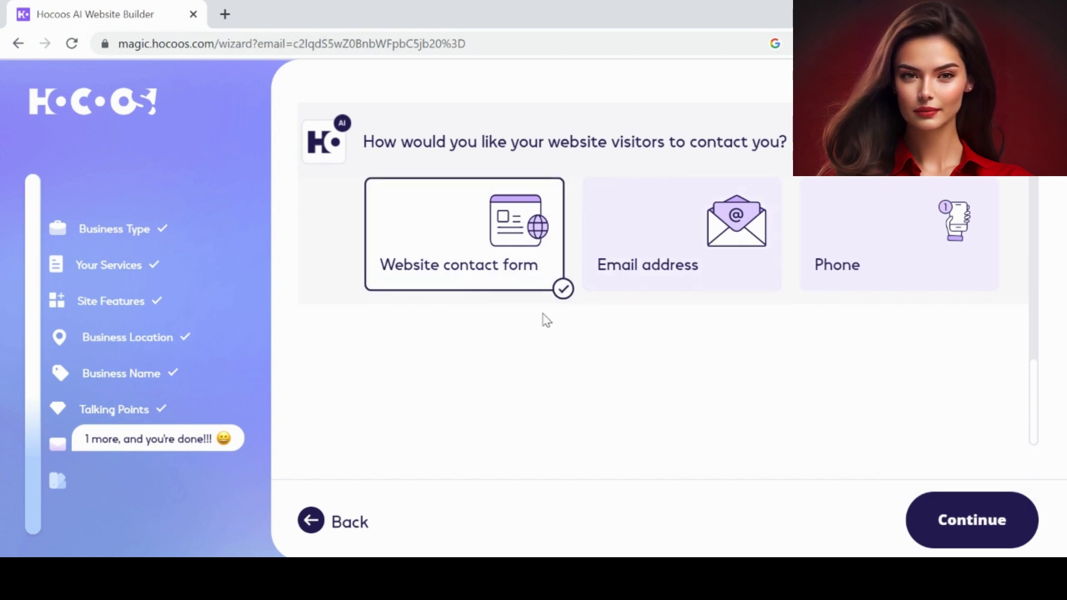
{"action": "left_click", "coordinate": [971, 519]}
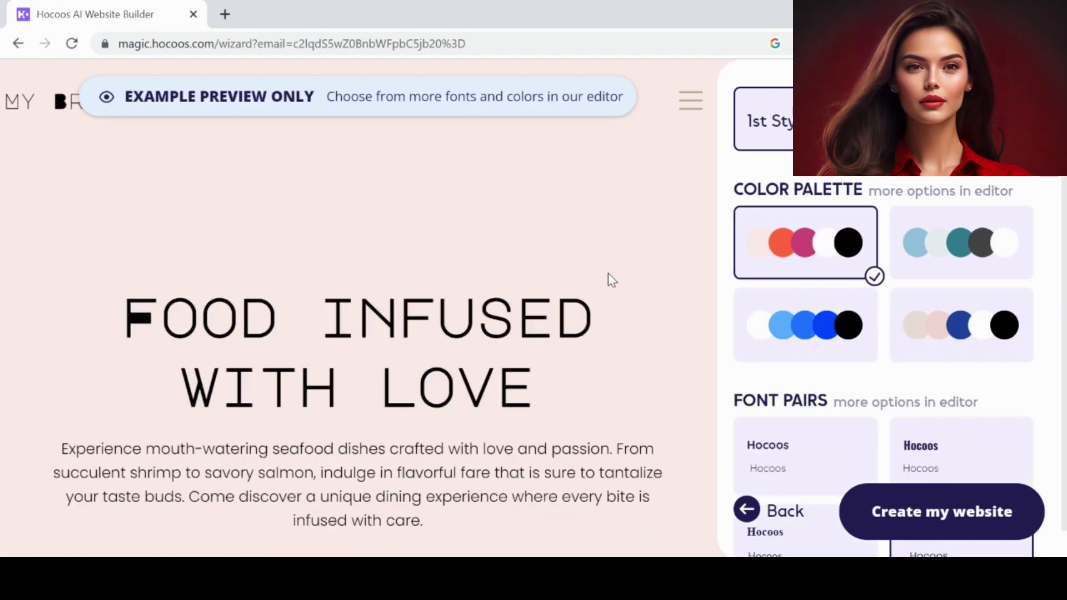
{"action": "scroll", "coordinate": [365, 251], "scroll_direction": "down", "scroll_amount": 3}
{"action": "scroll", "coordinate": [367, 251], "scroll_direction": "down", "scroll_amount": 4}
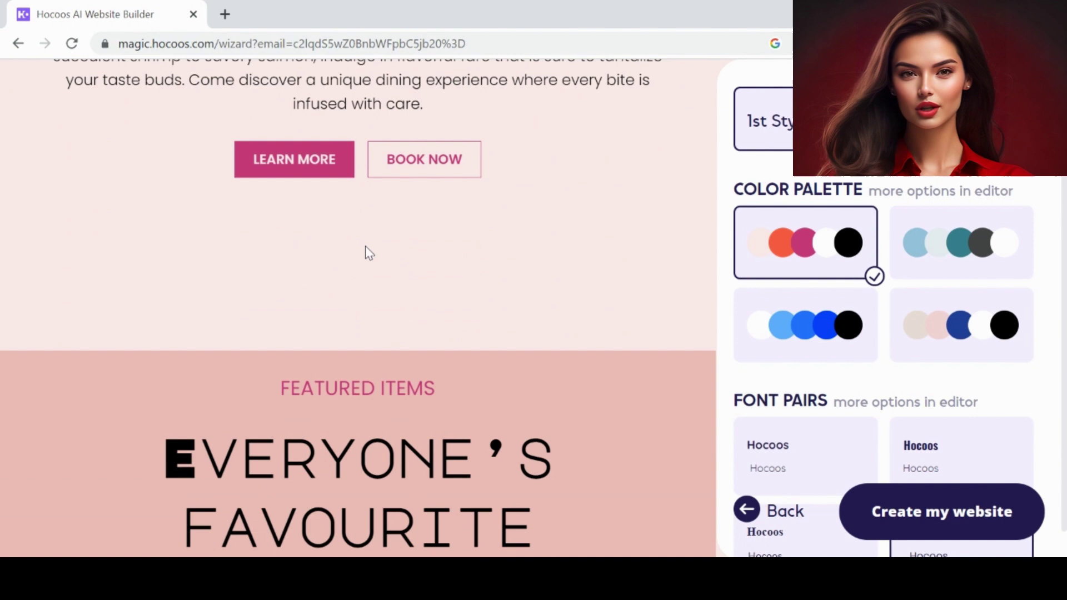
{"action": "scroll", "coordinate": [367, 251], "scroll_direction": "down", "scroll_amount": 4}
{"action": "scroll", "coordinate": [366, 251], "scroll_direction": "down", "scroll_amount": 3}
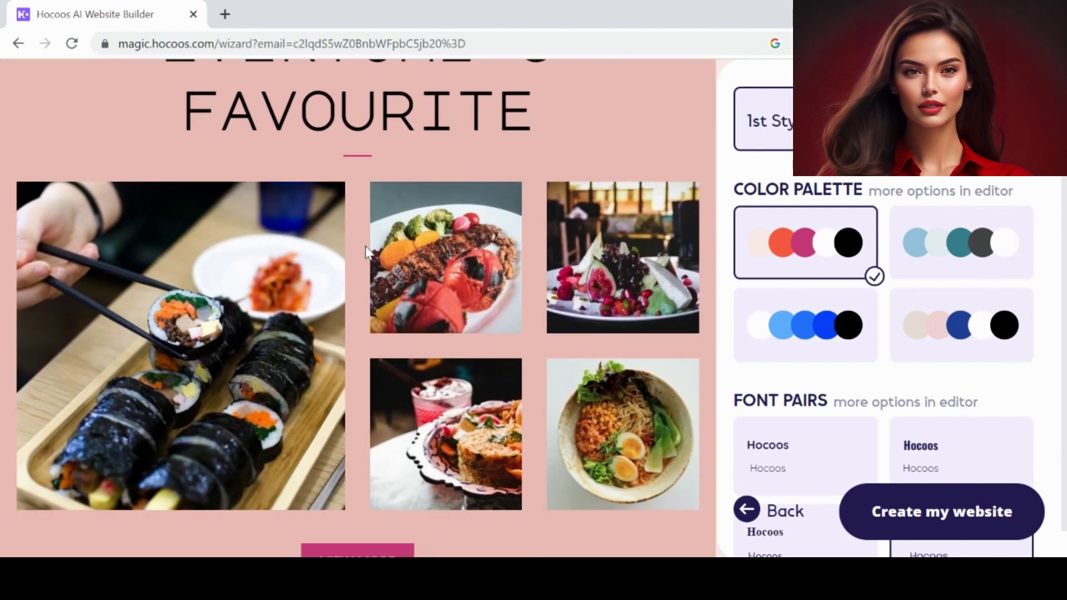
{"action": "scroll", "coordinate": [365, 253], "scroll_direction": "down", "scroll_amount": 3}
{"action": "scroll", "coordinate": [366, 253], "scroll_direction": "down", "scroll_amount": 4}
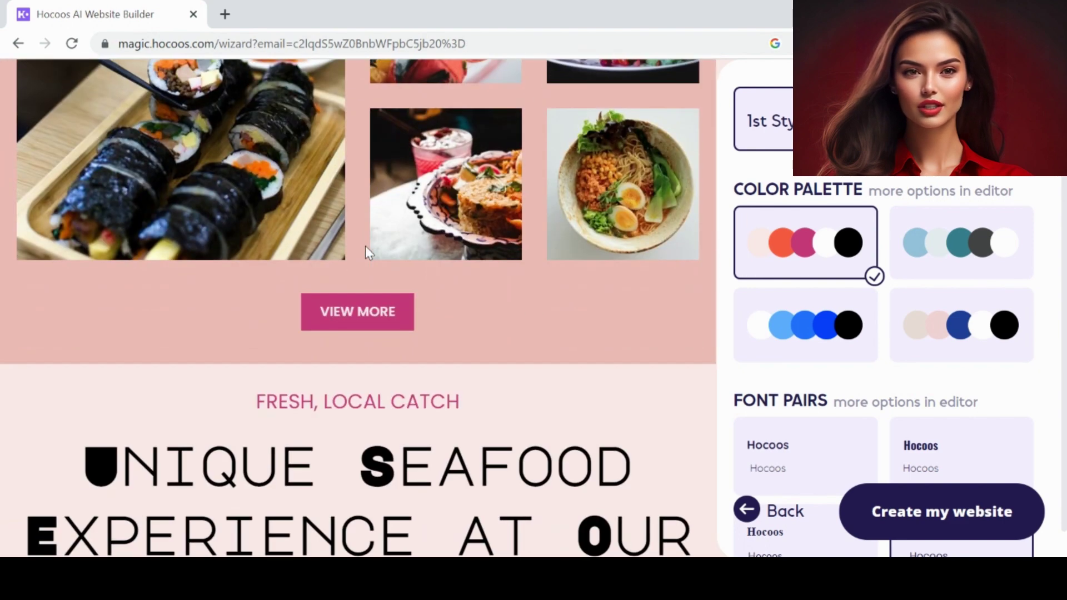
{"action": "scroll", "coordinate": [366, 253], "scroll_direction": "down", "scroll_amount": 7}
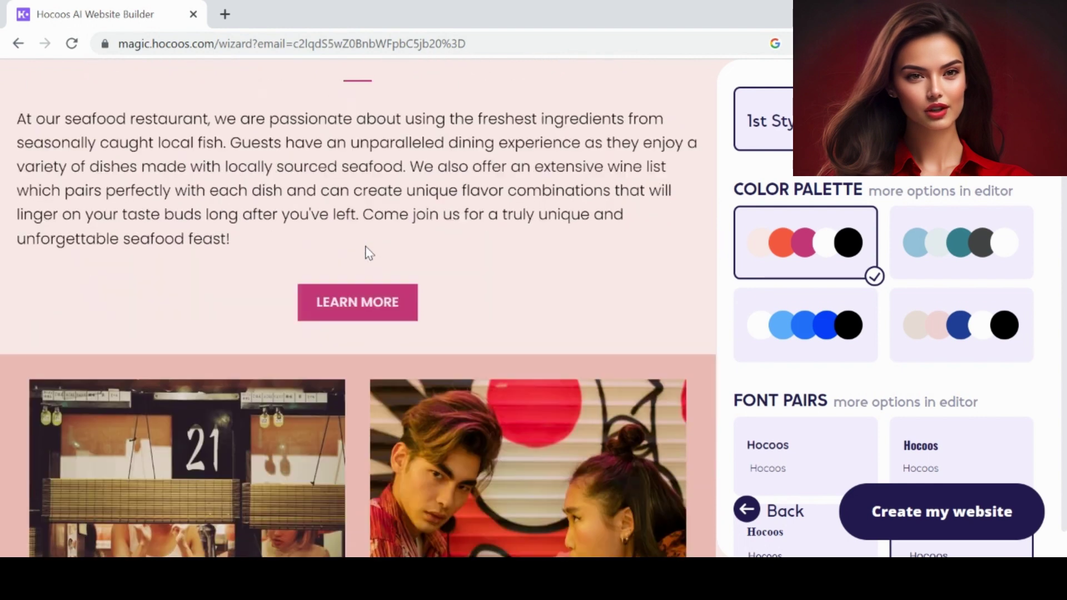
{"action": "scroll", "coordinate": [368, 253], "scroll_direction": "down", "scroll_amount": 11}
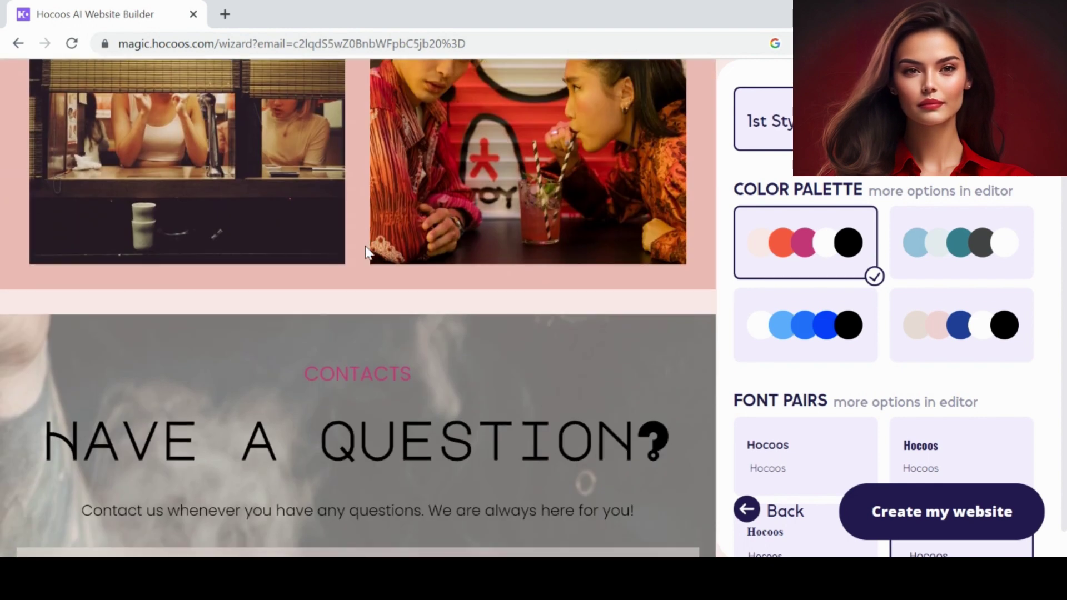
{"action": "scroll", "coordinate": [365, 246], "scroll_direction": "down", "scroll_amount": 9}
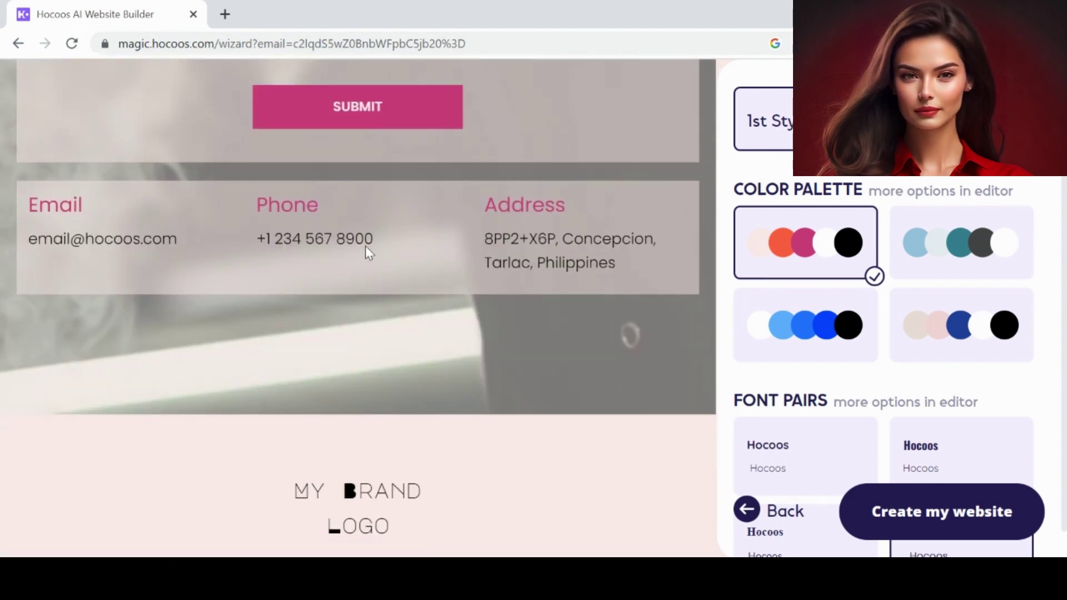
{"action": "scroll", "coordinate": [366, 251], "scroll_direction": "down", "scroll_amount": 1}
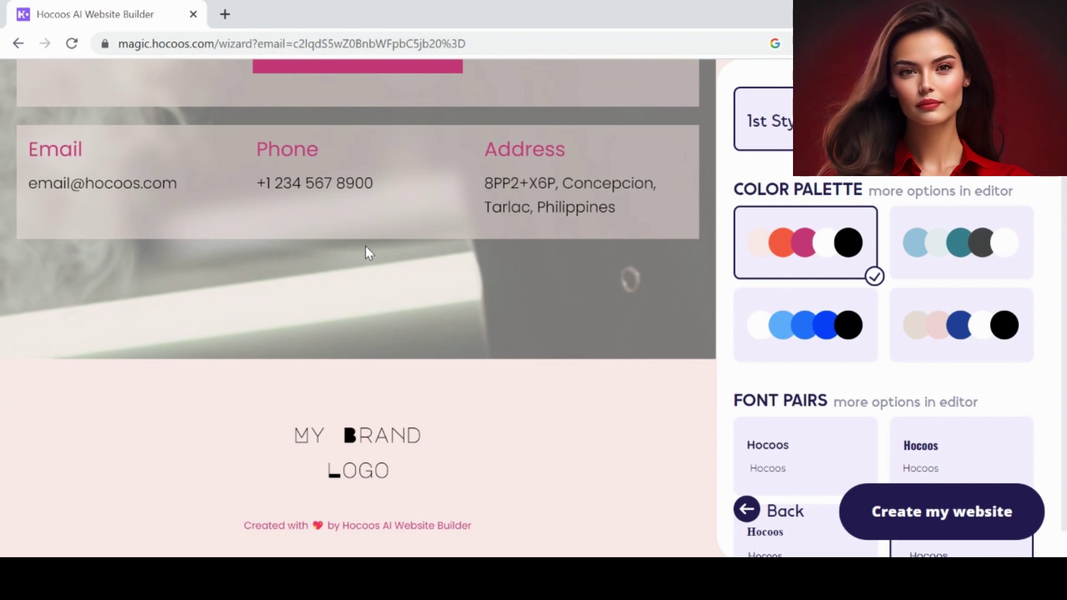
{"action": "scroll", "coordinate": [807, 215], "scroll_direction": "down", "scroll_amount": 1}
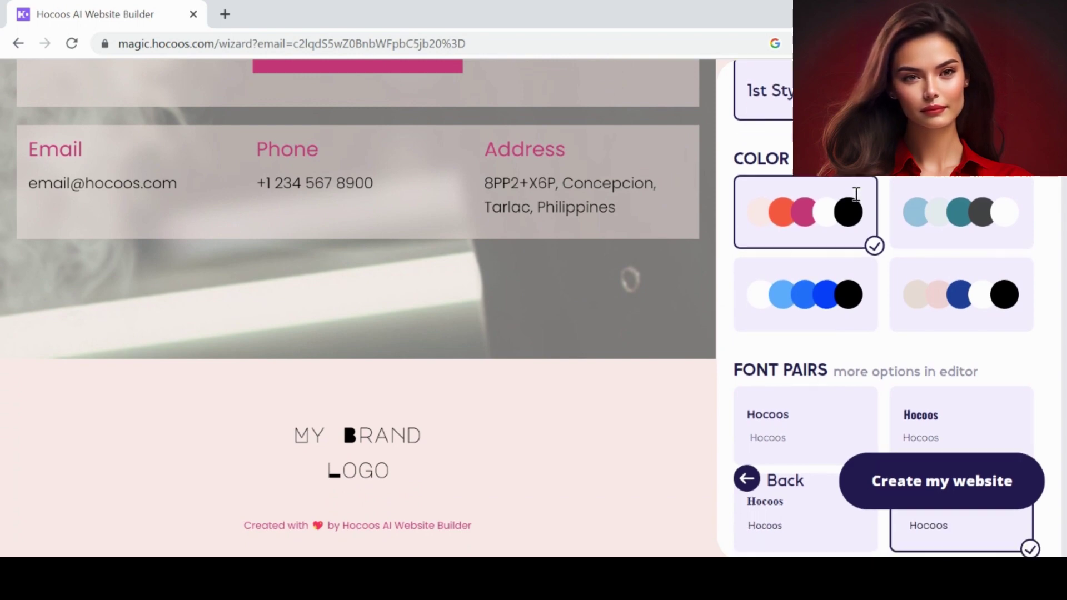
{"action": "scroll", "coordinate": [419, 383], "scroll_direction": "up", "scroll_amount": 18}
{"action": "scroll", "coordinate": [420, 376], "scroll_direction": "up", "scroll_amount": 15}
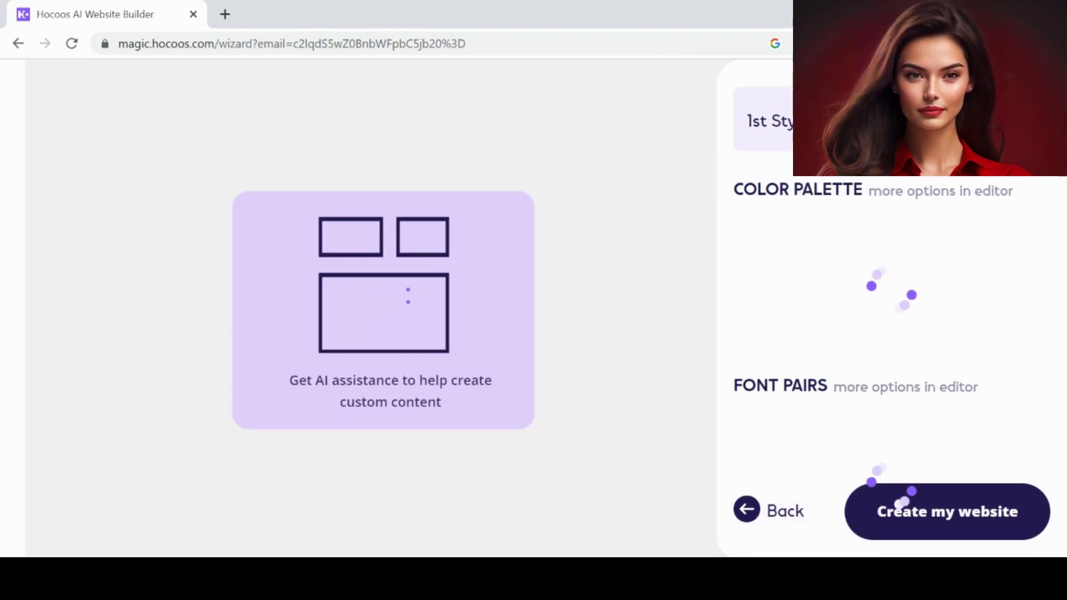
- Scroll through the regenerated teal and yellow seafood homepage preview and back up
{"action": "scroll", "coordinate": [521, 207], "scroll_direction": "down", "scroll_amount": 7}
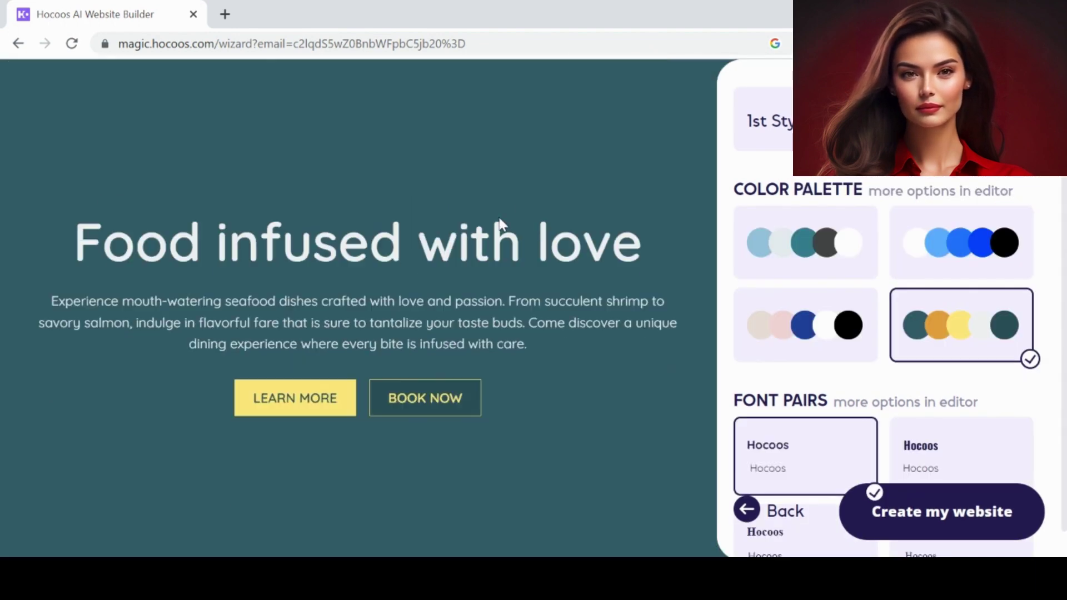
{"action": "scroll", "coordinate": [499, 220], "scroll_direction": "down", "scroll_amount": 10}
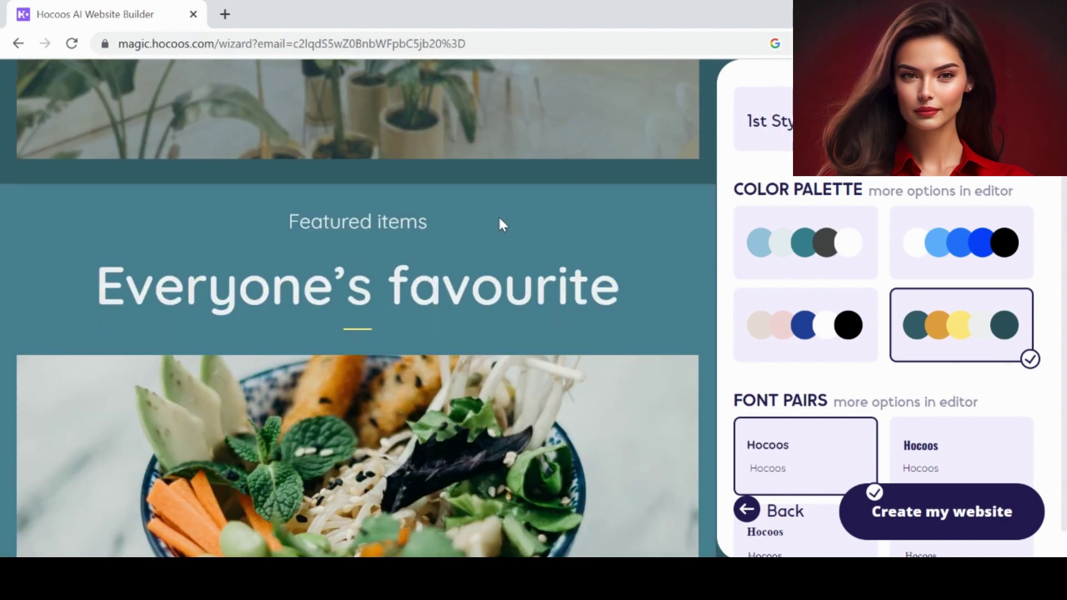
{"action": "scroll", "coordinate": [499, 218], "scroll_direction": "down", "scroll_amount": 10}
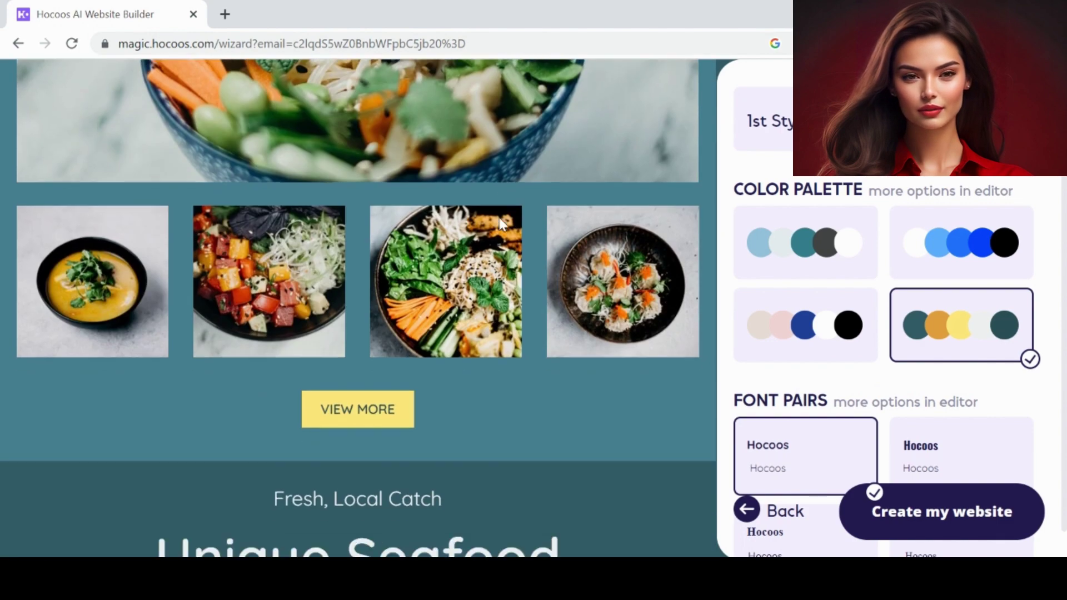
{"action": "scroll", "coordinate": [499, 220], "scroll_direction": "down", "scroll_amount": 10}
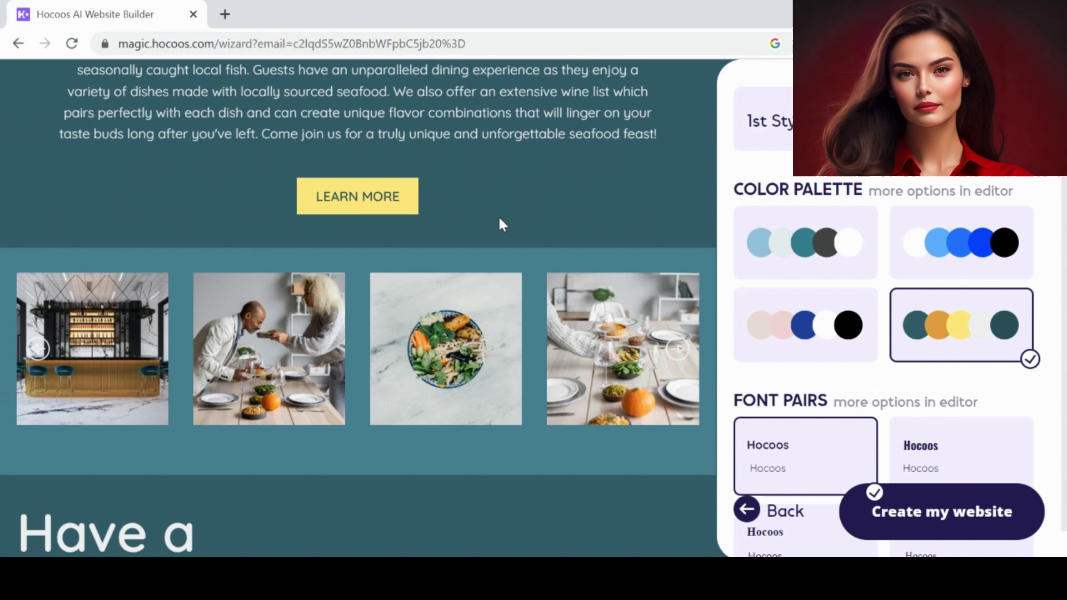
{"action": "scroll", "coordinate": [499, 220], "scroll_direction": "down", "scroll_amount": 8}
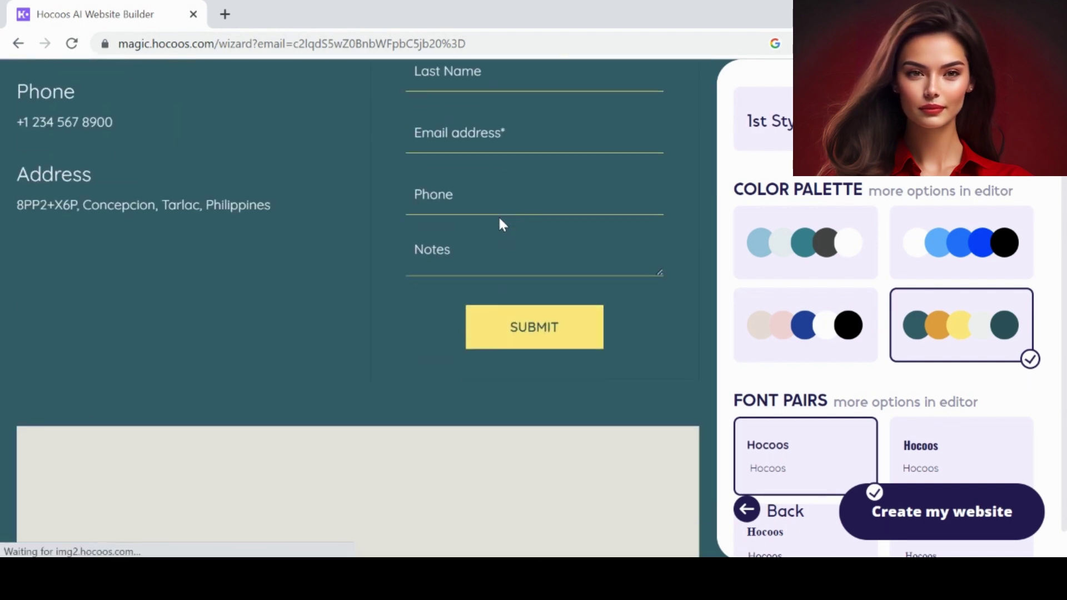
{"action": "scroll", "coordinate": [502, 223], "scroll_direction": "up", "scroll_amount": 20}
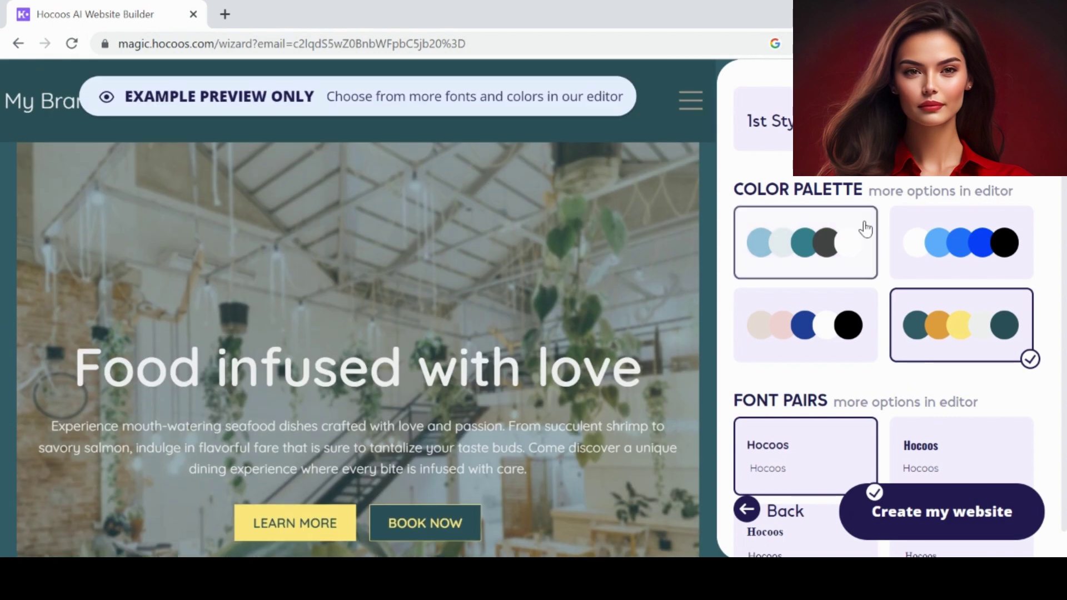
- Try the blue, teal-grey and beige-navy palettes, then generate the site with the teal and yellow one
{"action": "scroll", "coordinate": [865, 226], "scroll_direction": "down", "scroll_amount": 1}
{"action": "scroll", "coordinate": [865, 231], "scroll_direction": "up", "scroll_amount": 1}
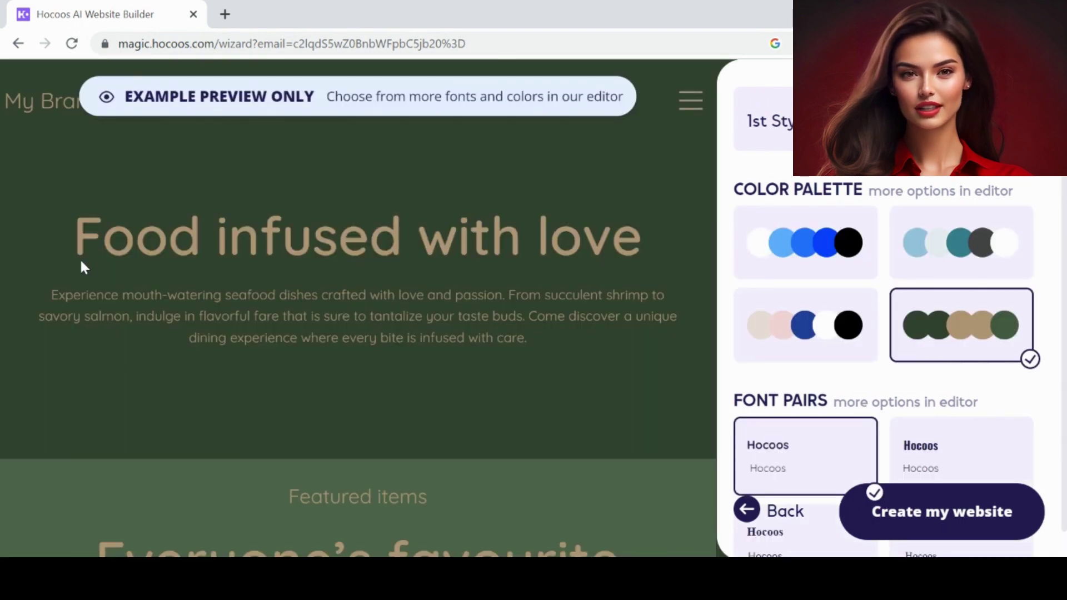
{"action": "scroll", "coordinate": [559, 254], "scroll_direction": "down", "scroll_amount": 5}
{"action": "scroll", "coordinate": [559, 252], "scroll_direction": "down", "scroll_amount": 15}
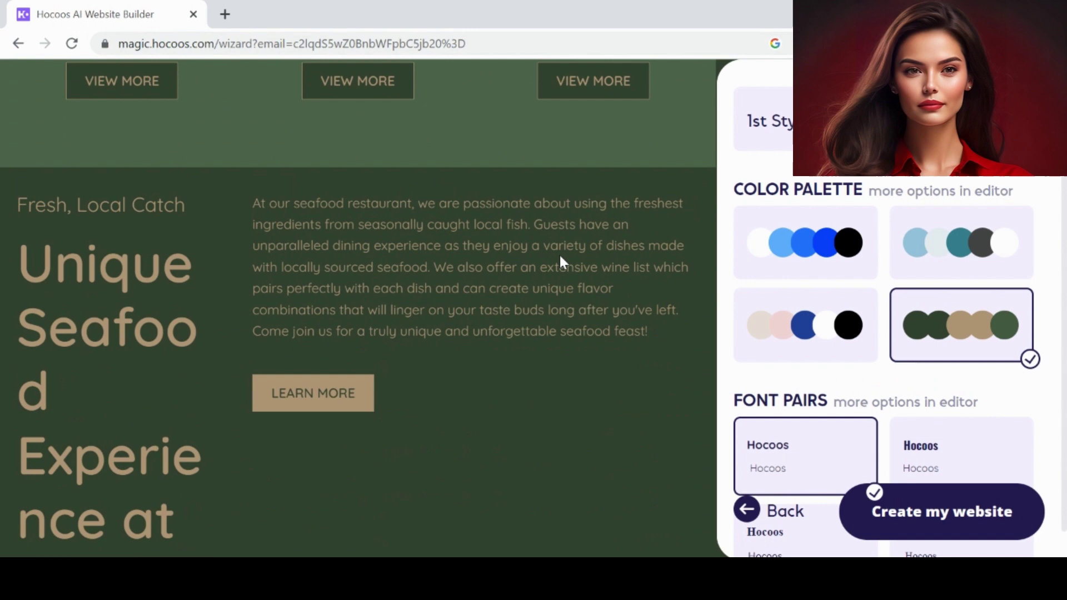
{"action": "scroll", "coordinate": [559, 252], "scroll_direction": "up", "scroll_amount": 12}
{"action": "scroll", "coordinate": [560, 257], "scroll_direction": "up", "scroll_amount": 8}
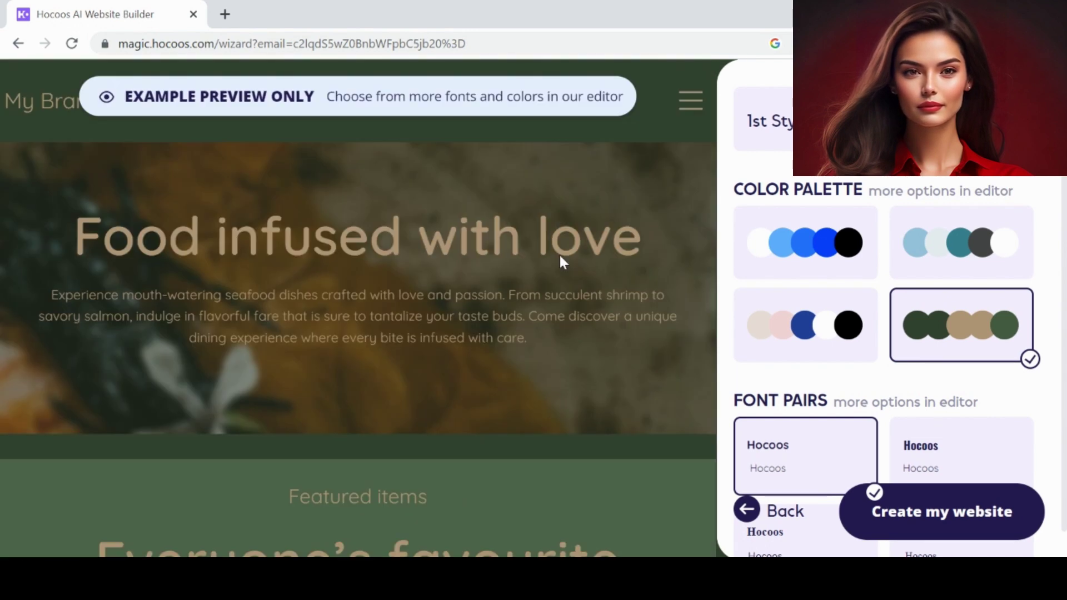
{"action": "left_click", "coordinate": [867, 239]}
{"action": "left_click", "coordinate": [895, 242]}
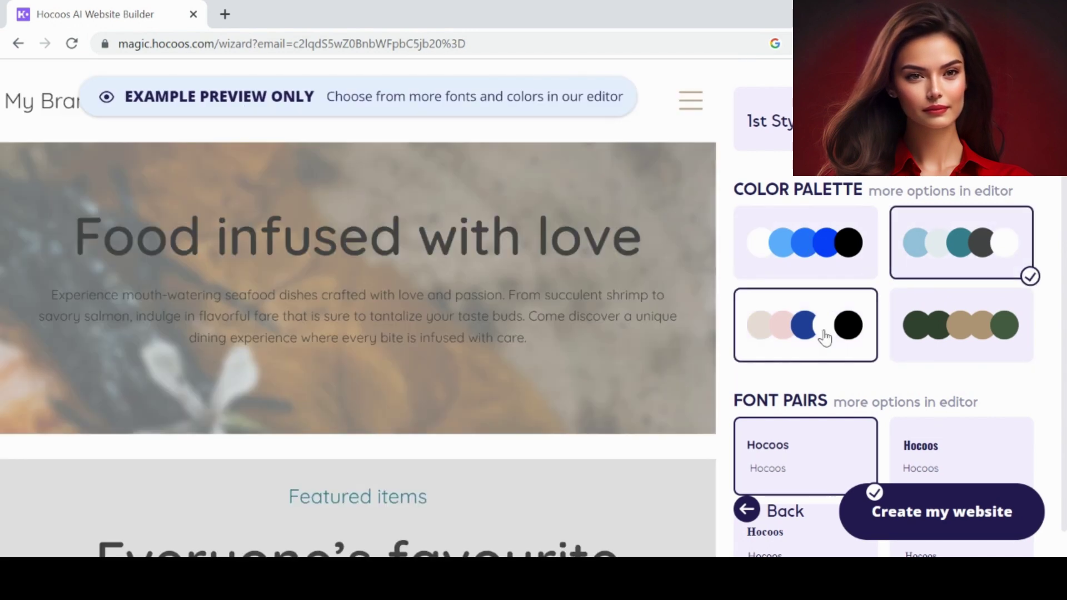
{"action": "left_click", "coordinate": [824, 335]}
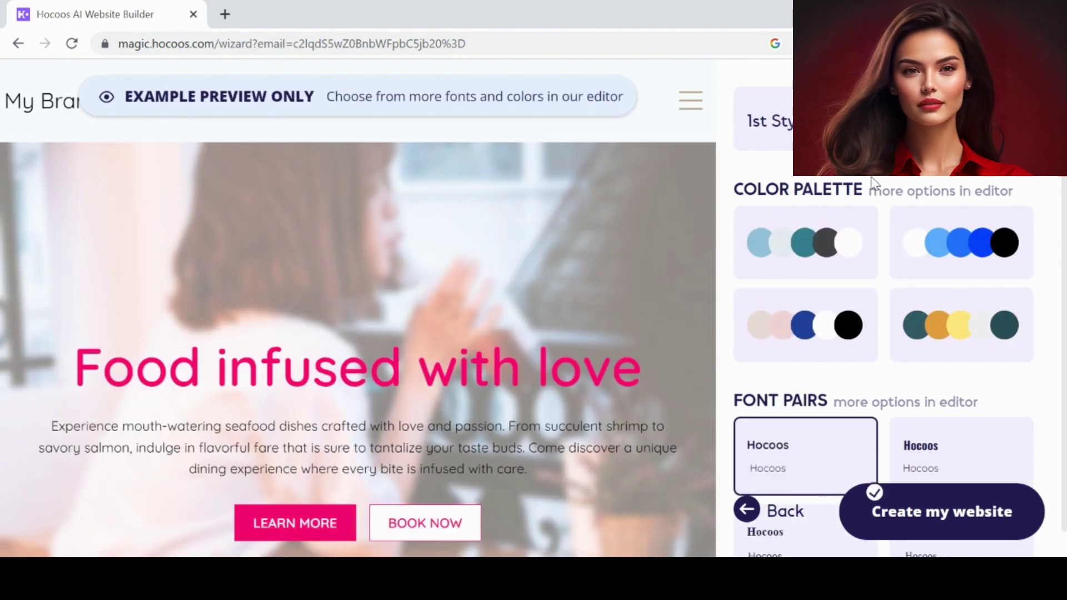
{"action": "left_click", "coordinate": [961, 325]}
{"action": "scroll", "coordinate": [738, 287], "scroll_direction": "down", "scroll_amount": 1}
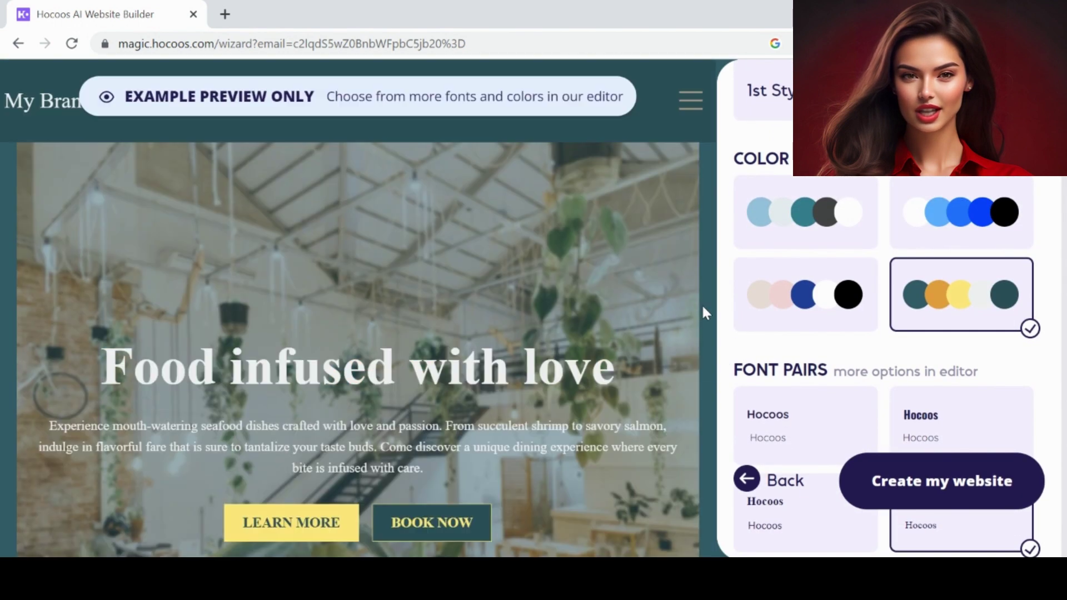
{"action": "left_click", "coordinate": [923, 491]}
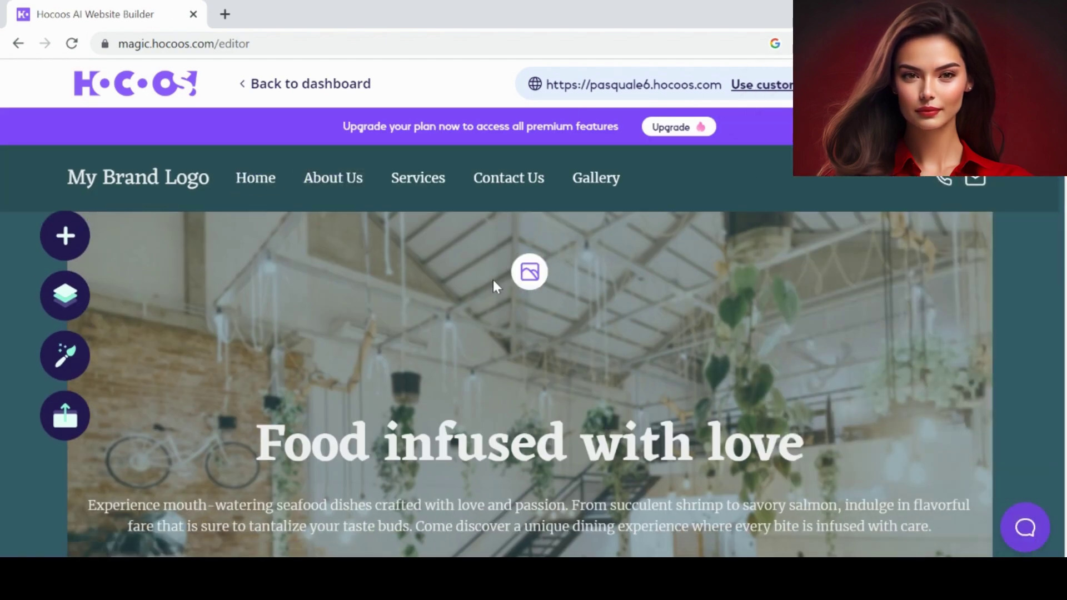
- Replace the hero background with the sushi photo from the free image library
{"action": "left_click", "coordinate": [497, 287]}
{"action": "left_click", "coordinate": [261, 391]}
{"action": "left_click", "coordinate": [535, 267]}
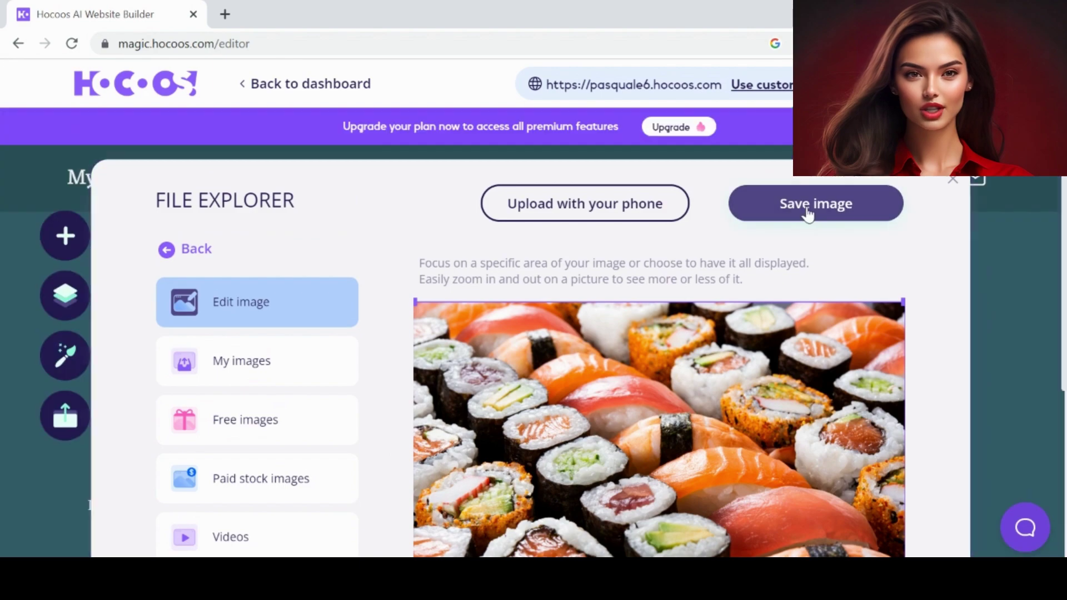
{"action": "left_click", "coordinate": [808, 207]}
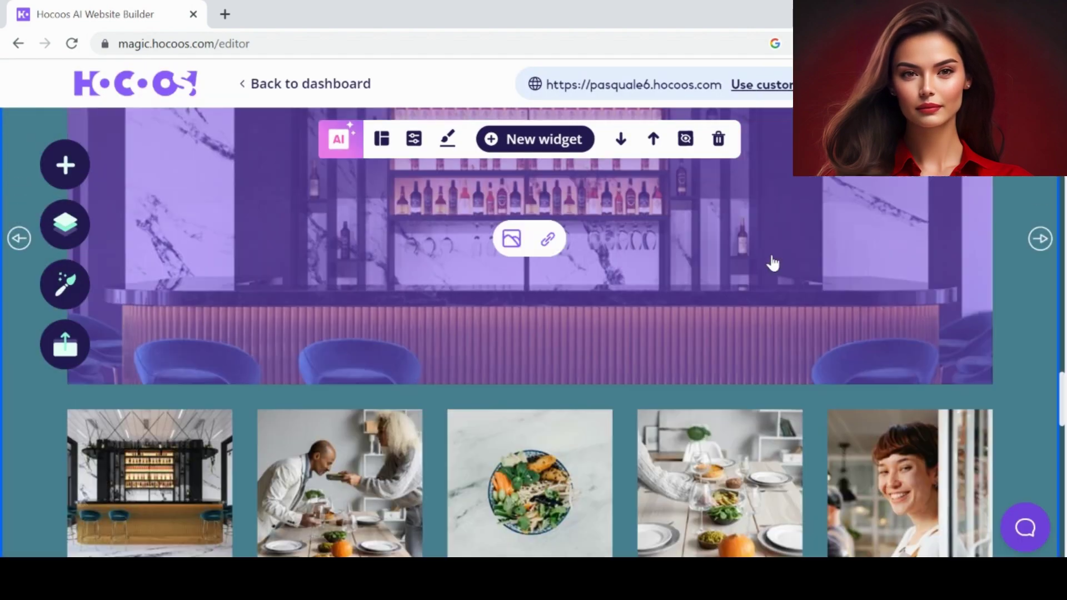
- Change the next section's layout to an About Us gallery
{"action": "scroll", "coordinate": [771, 261], "scroll_direction": "down", "scroll_amount": 10}
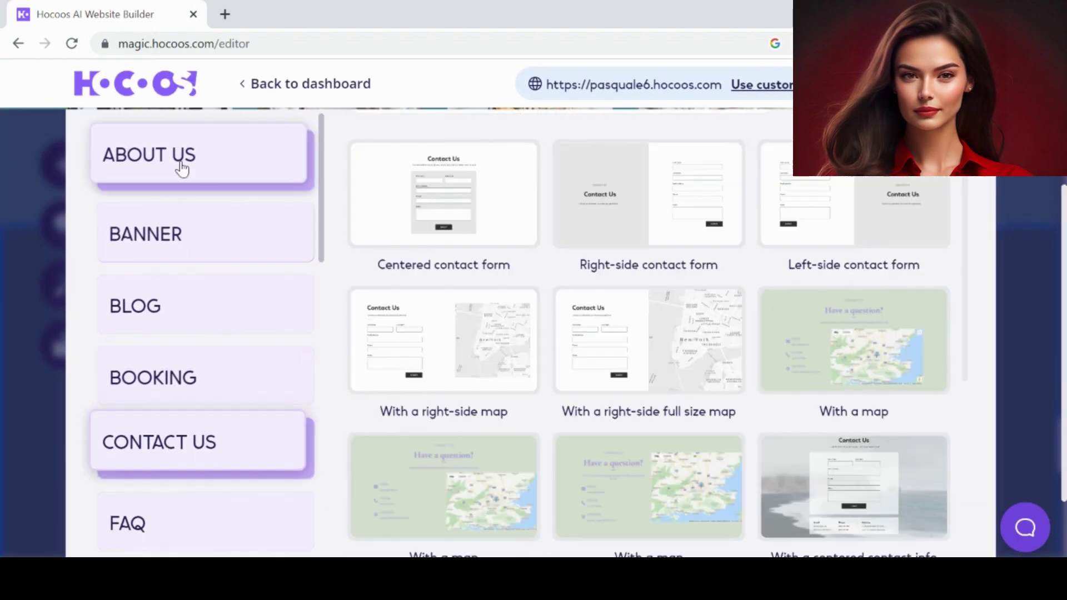
{"action": "left_click", "coordinate": [181, 167]}
{"action": "left_click", "coordinate": [939, 345]}
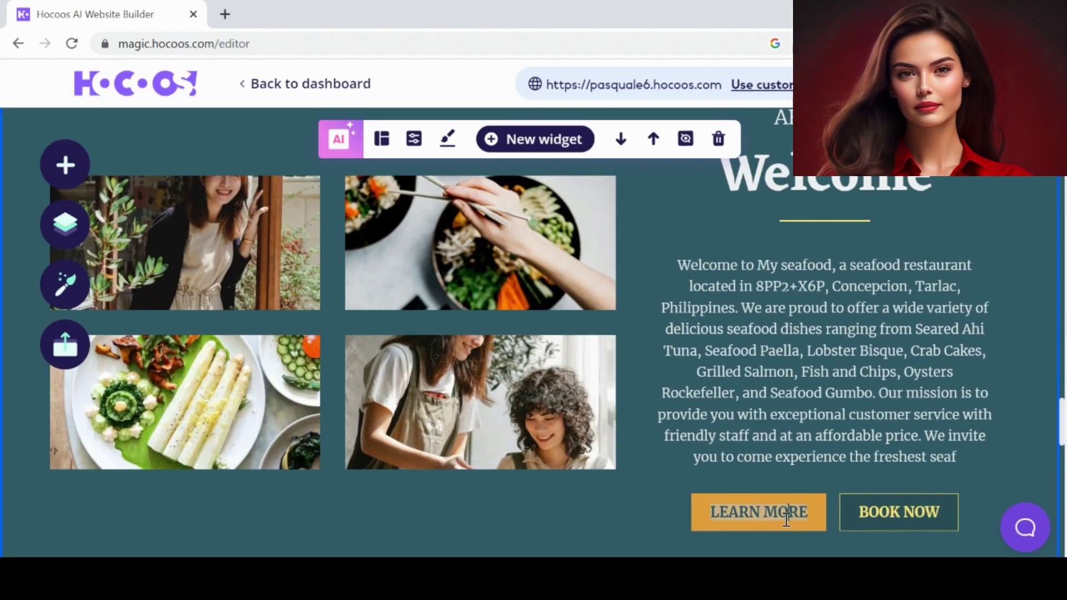
- Link the LEARN MORE button to the services page
{"action": "left_click", "coordinate": [786, 514]}
{"action": "left_click", "coordinate": [810, 507]}
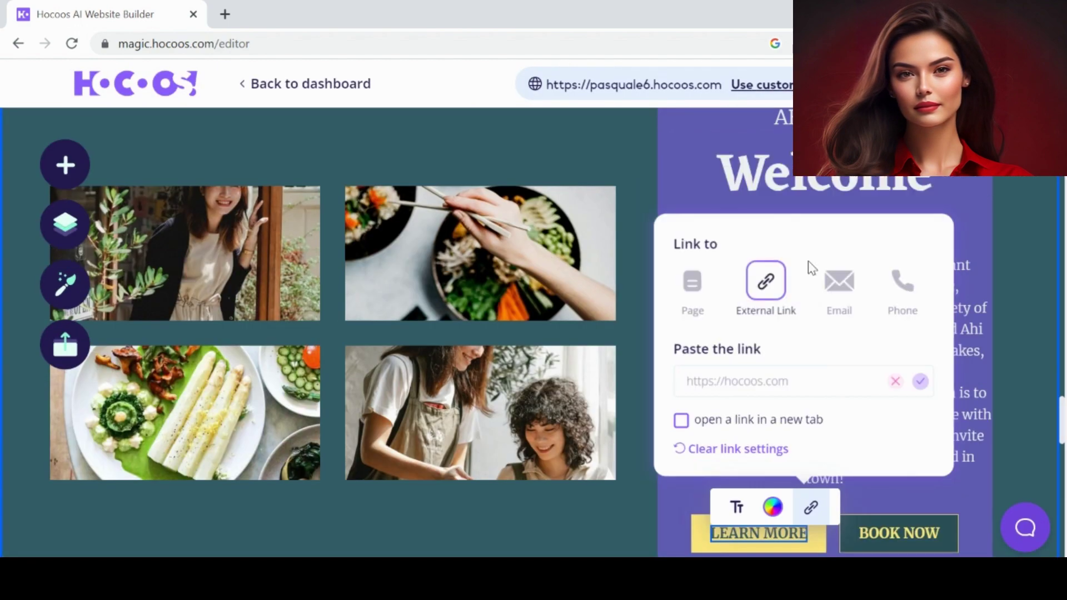
{"action": "left_click", "coordinate": [693, 281]}
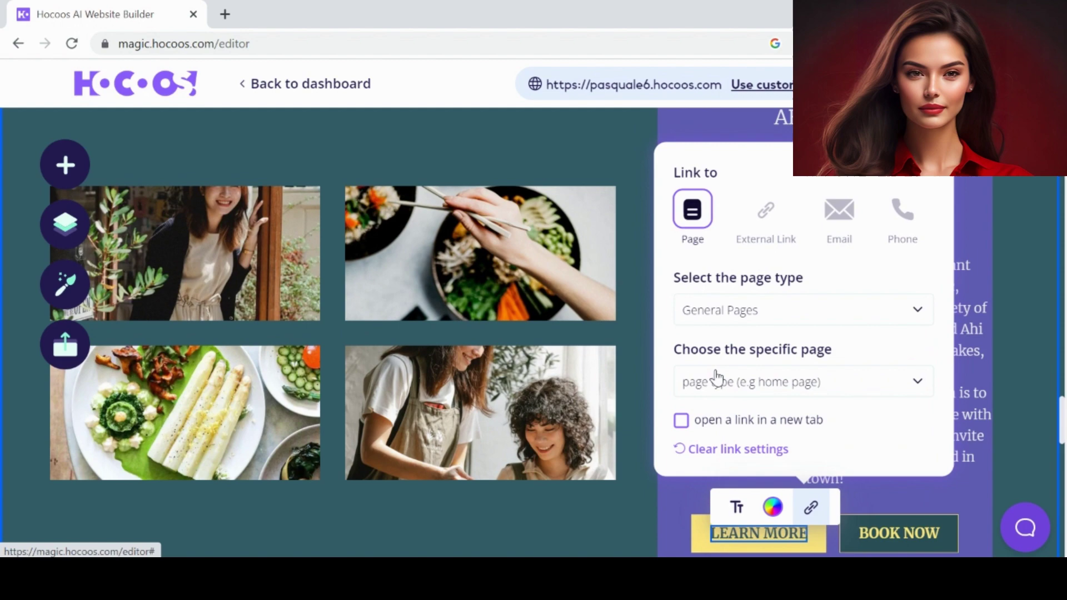
{"action": "left_click", "coordinate": [717, 381]}
{"action": "left_click", "coordinate": [706, 485]}
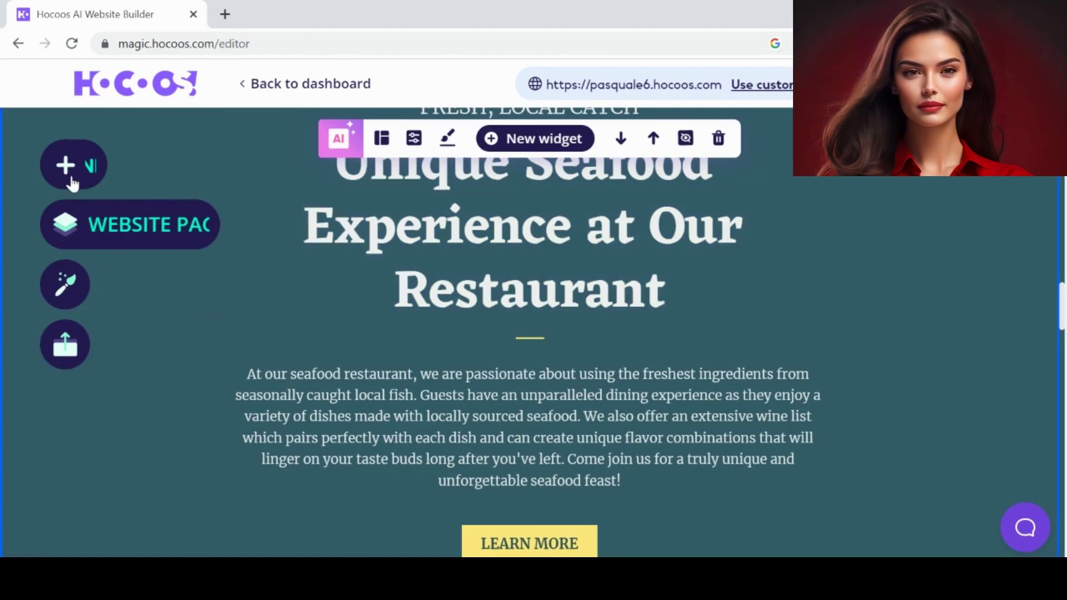
{"action": "left_click", "coordinate": [65, 224]}
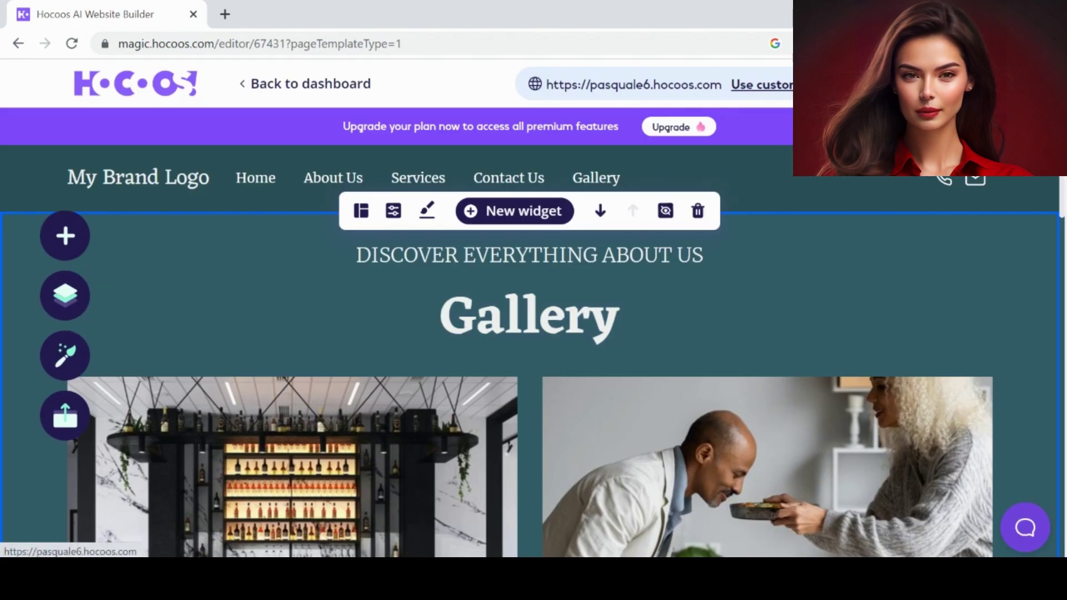
- Open the live site pasquale6.hocoos.com in a new tab and scroll through it, advancing the bar photo carousel
{"action": "left_click", "coordinate": [634, 85]}
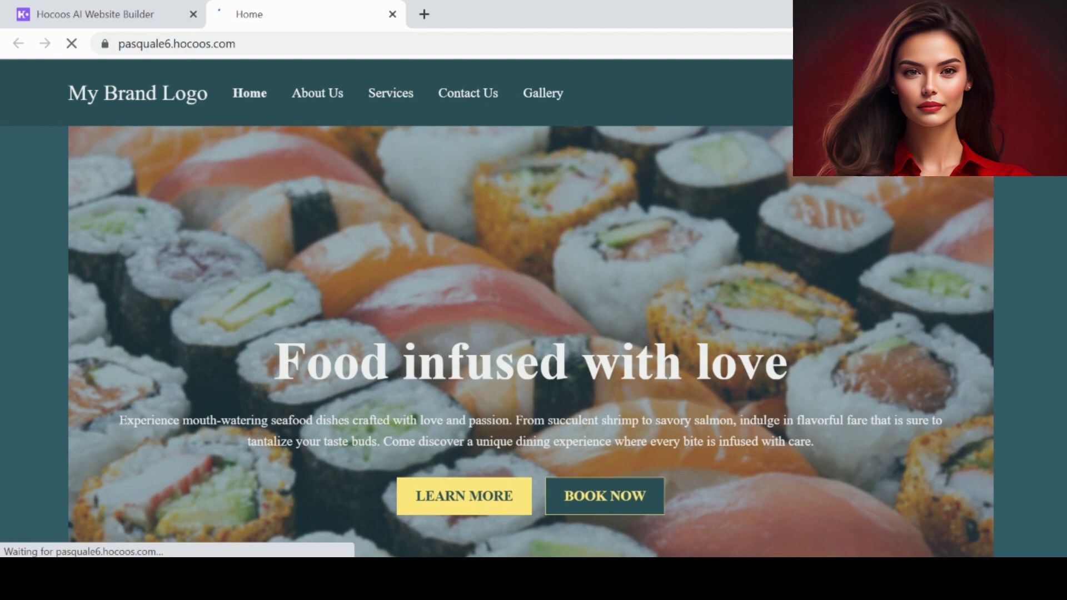
{"action": "scroll", "coordinate": [531, 308], "scroll_direction": "down", "scroll_amount": 4}
{"action": "scroll", "coordinate": [710, 116], "scroll_direction": "down", "scroll_amount": 15}
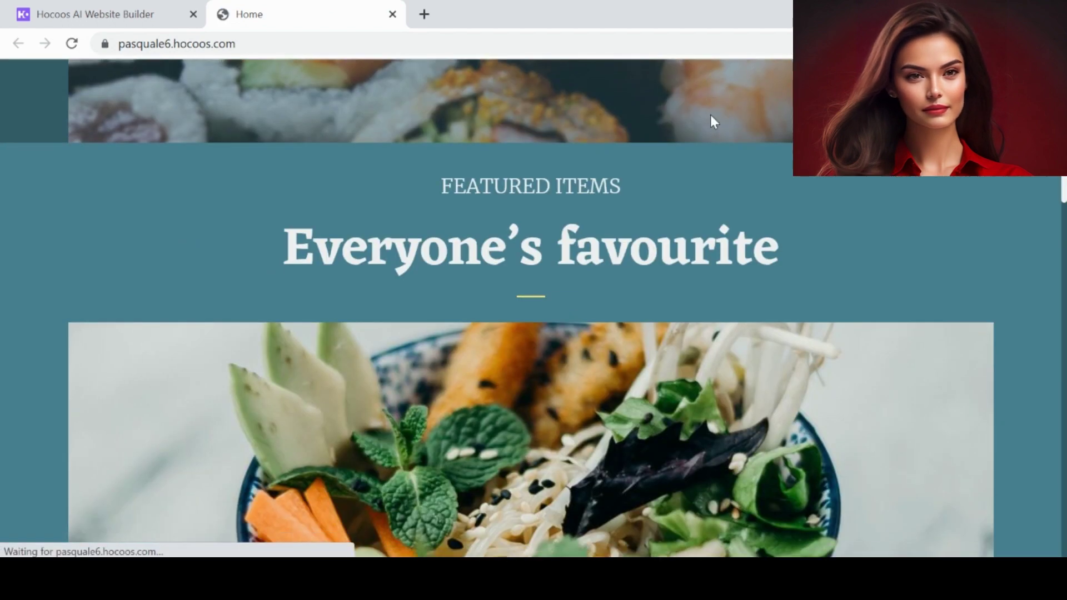
{"action": "scroll", "coordinate": [710, 115], "scroll_direction": "down", "scroll_amount": 10}
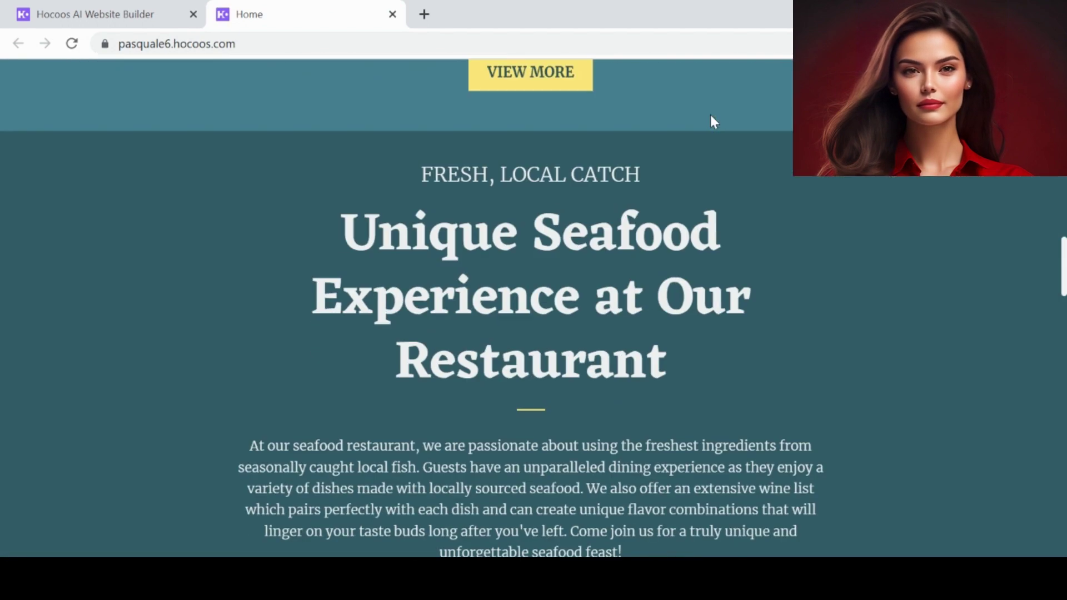
{"action": "scroll", "coordinate": [712, 115], "scroll_direction": "down", "scroll_amount": 4}
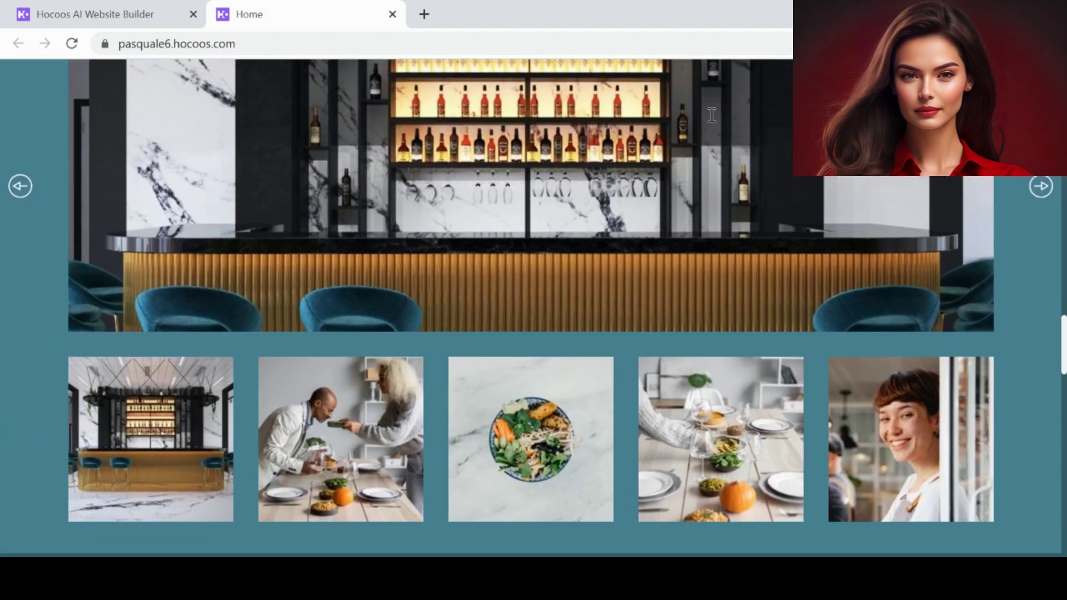
{"action": "left_click", "coordinate": [1055, 186]}
{"action": "scroll", "coordinate": [1043, 189], "scroll_direction": "down", "scroll_amount": 17}
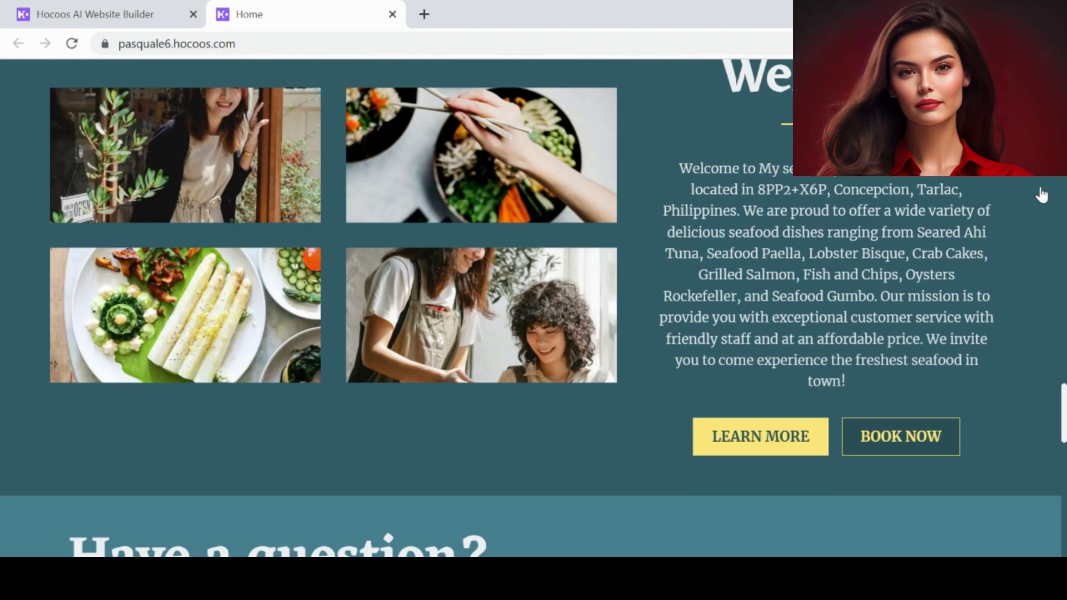
{"action": "scroll", "coordinate": [1041, 189], "scroll_direction": "down", "scroll_amount": 7}
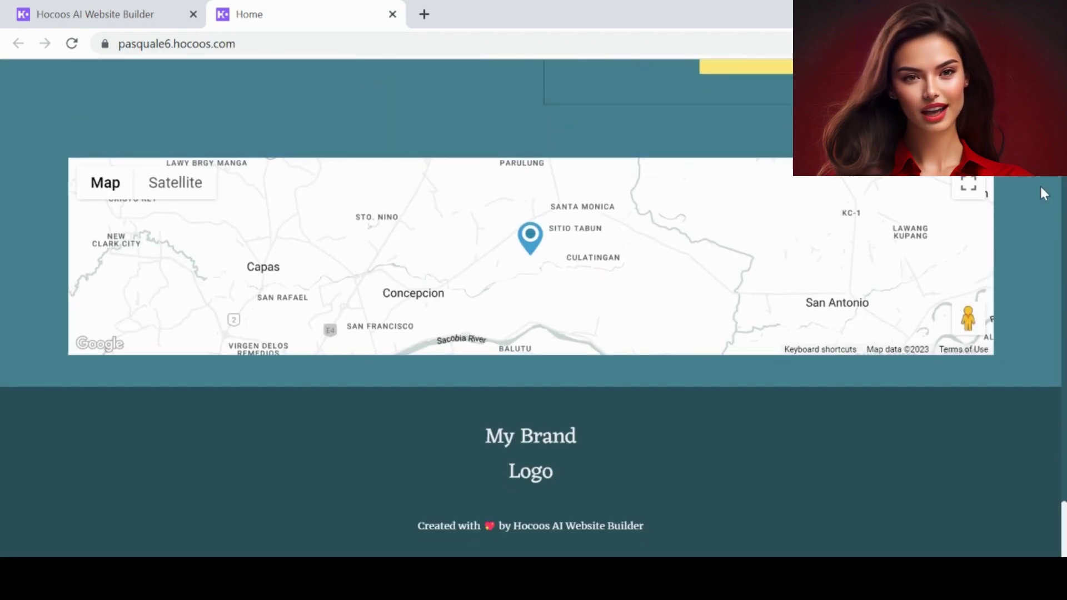
{"action": "scroll", "coordinate": [1041, 189], "scroll_direction": "up", "scroll_amount": 12}
{"action": "scroll", "coordinate": [1043, 191], "scroll_direction": "up", "scroll_amount": 20}
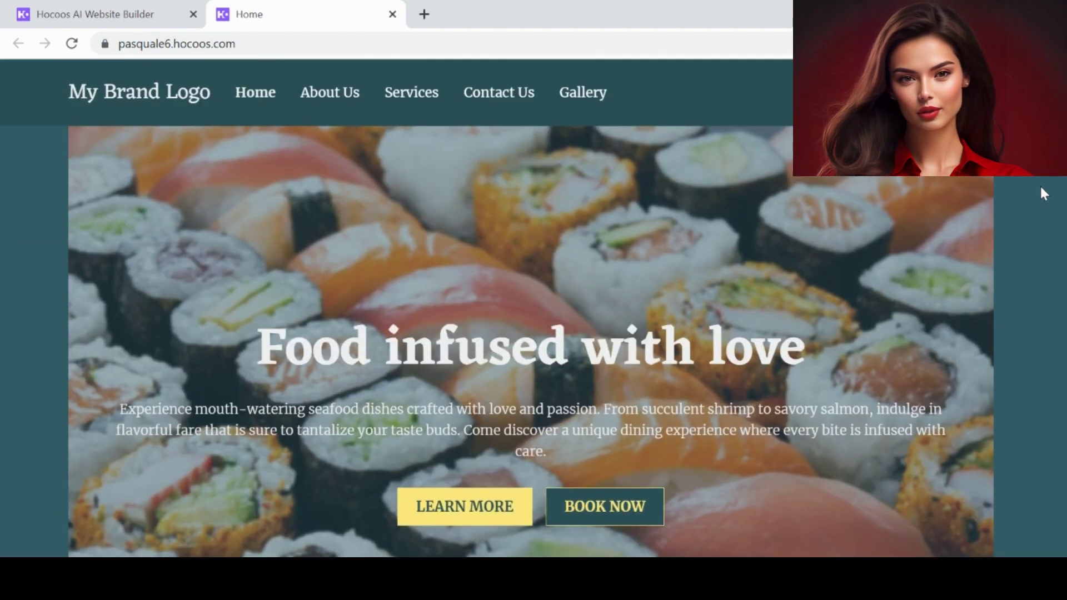
{"action": "scroll", "coordinate": [660, 168], "scroll_direction": "down", "scroll_amount": 1}
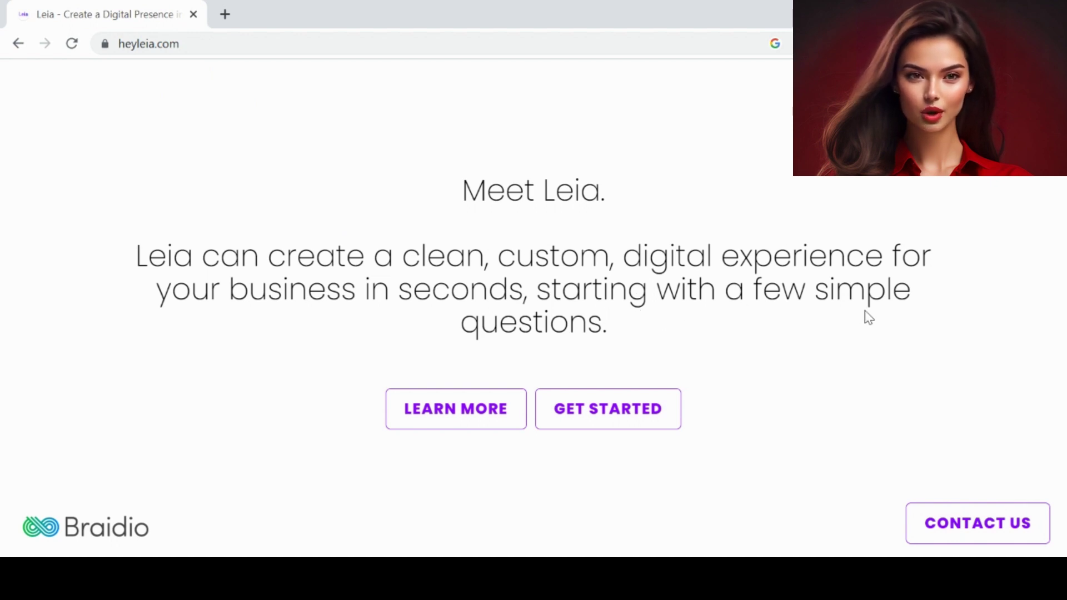
- Start a new Leia site with business type Restaurant and name My sea food restaurant, skipping the slogan
{"action": "left_click", "coordinate": [631, 420]}
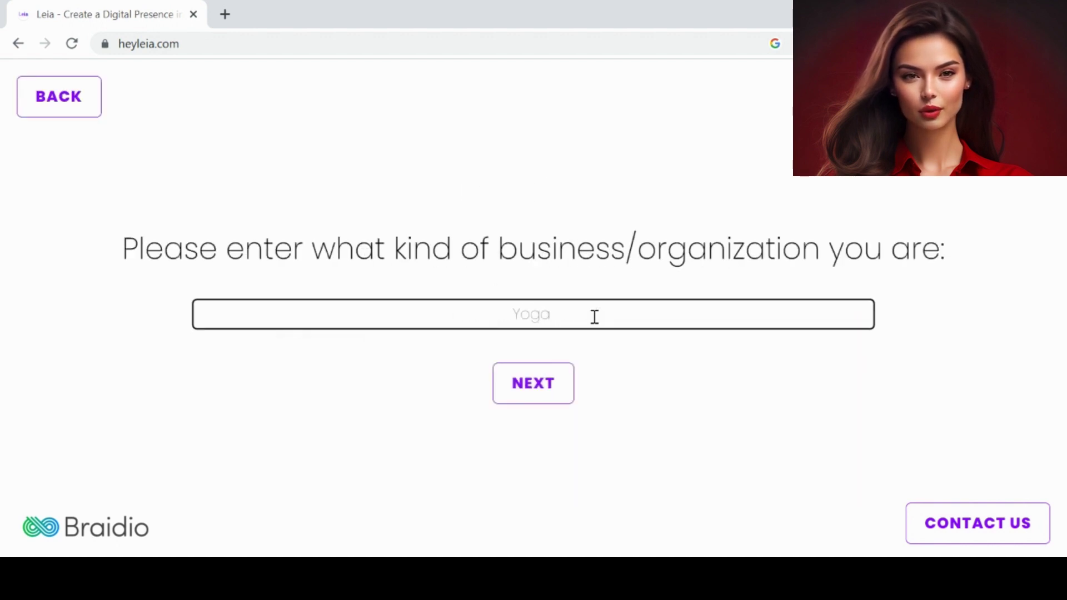
{"action": "right_click", "coordinate": [551, 314]}
{"action": "left_click", "coordinate": [633, 57]}
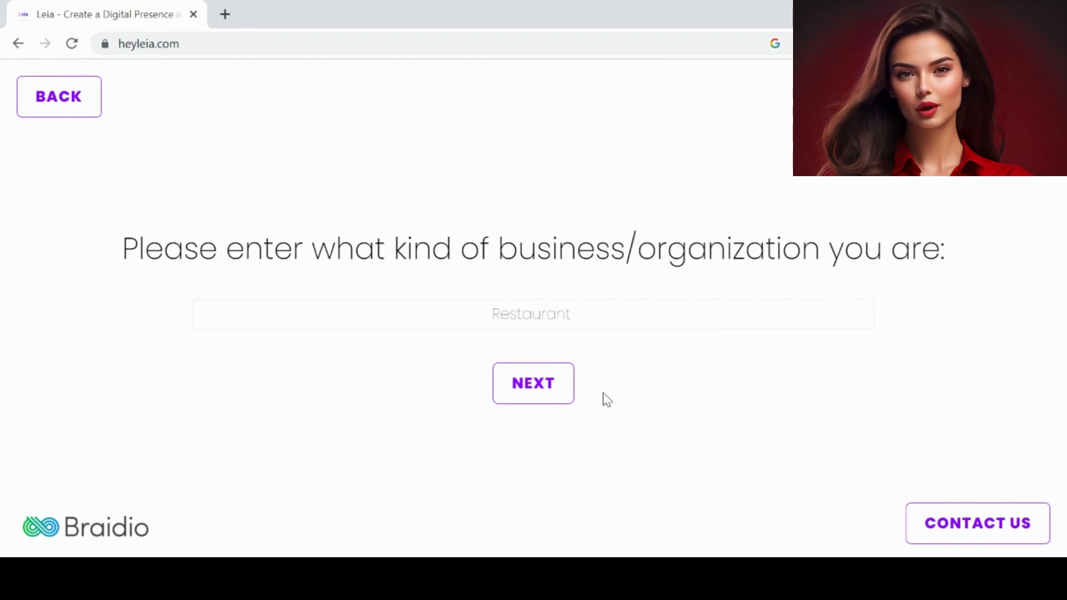
{"action": "left_click", "coordinate": [534, 384]}
{"action": "left_click", "coordinate": [503, 389]}
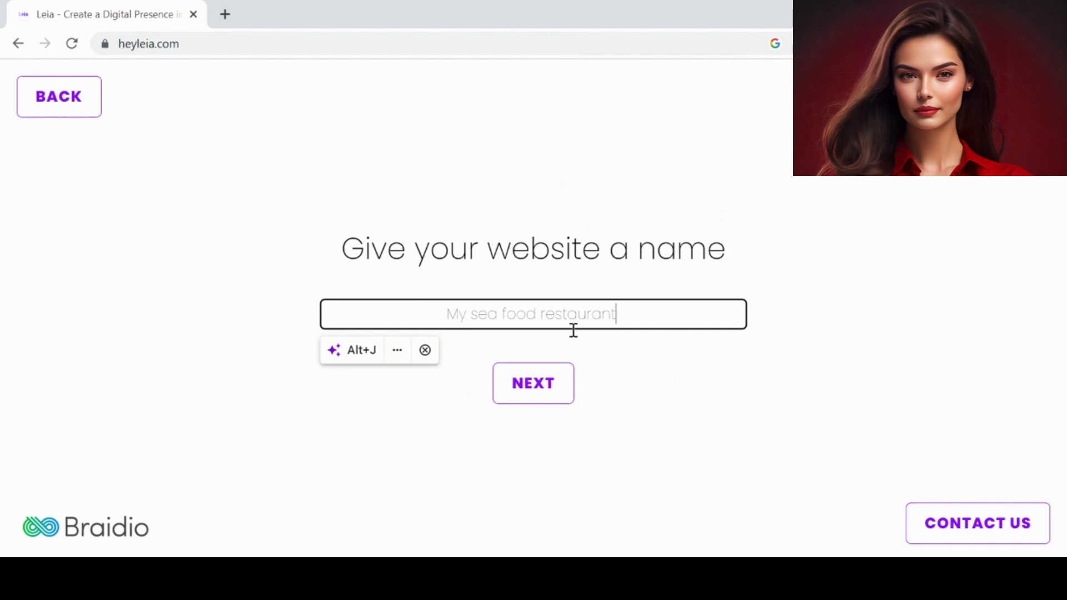
{"action": "left_click", "coordinate": [539, 392]}
{"action": "left_click", "coordinate": [541, 395]}
{"action": "key", "text": "Return"}
- Answer both products and services, no About section, include Features, then build the site and accept the Terms
{"action": "left_click", "coordinate": [639, 382]}
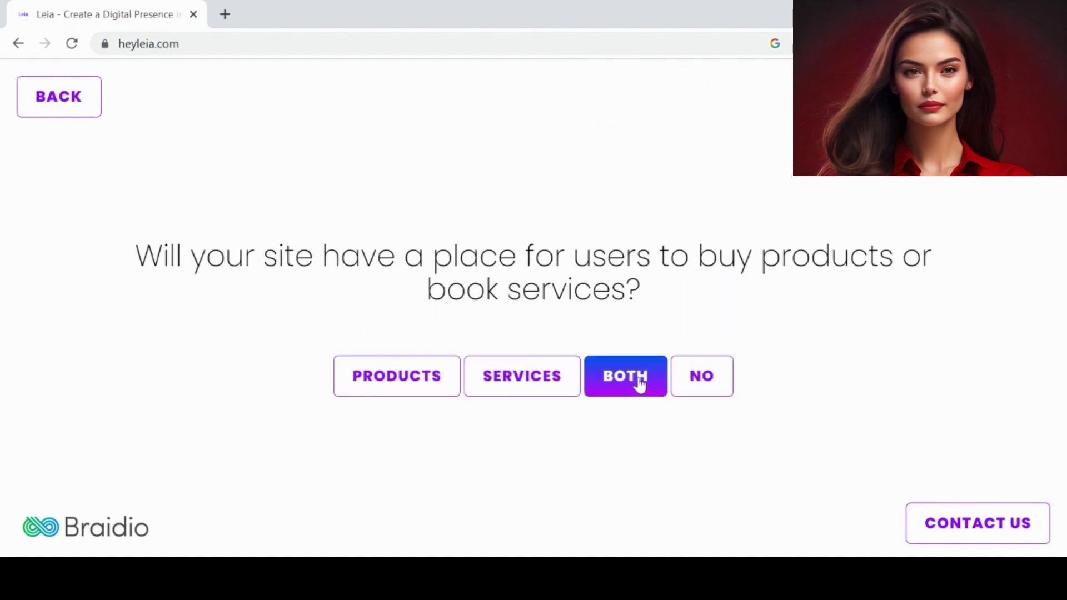
{"action": "left_click", "coordinate": [569, 360]}
{"action": "left_click", "coordinate": [500, 359]}
{"action": "left_click", "coordinate": [500, 359]}
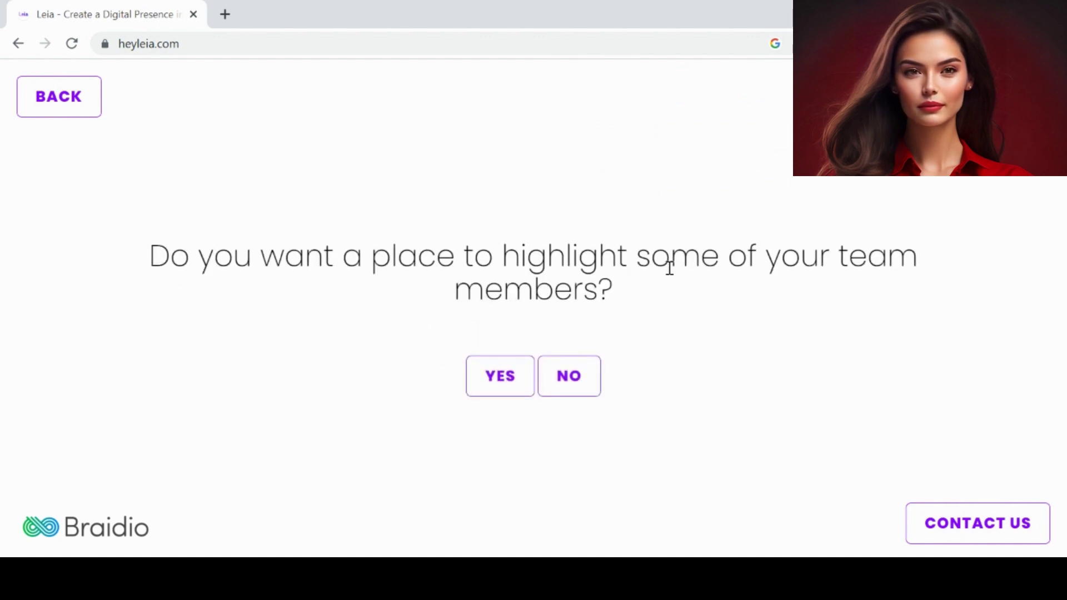
{"action": "left_click", "coordinate": [555, 361]}
{"action": "left_click", "coordinate": [500, 360]}
{"action": "left_click", "coordinate": [531, 407]}
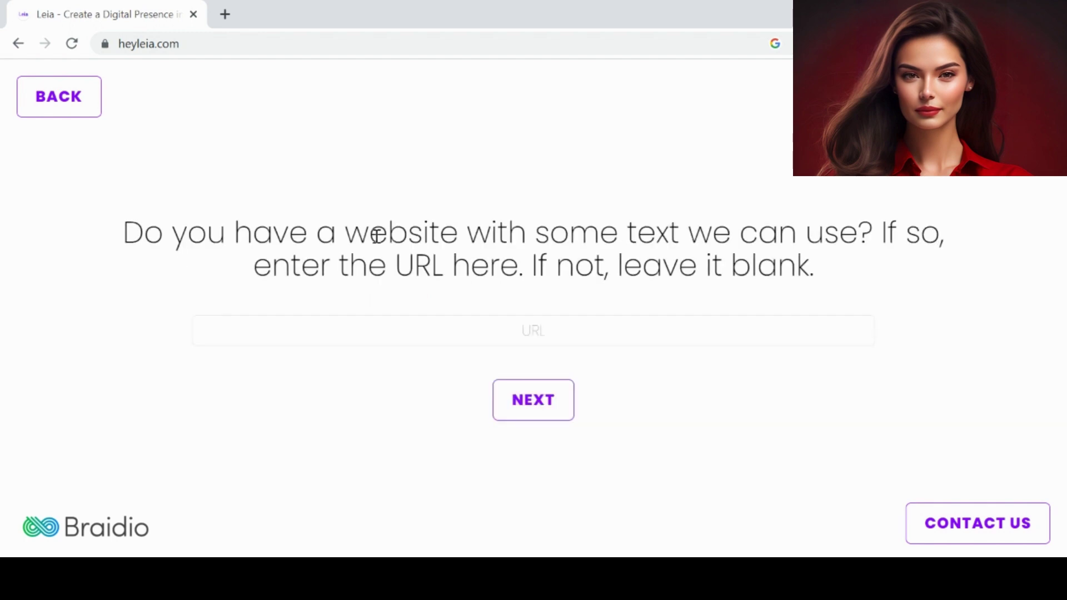
{"action": "left_click", "coordinate": [539, 409]}
{"action": "left_click", "coordinate": [423, 388]}
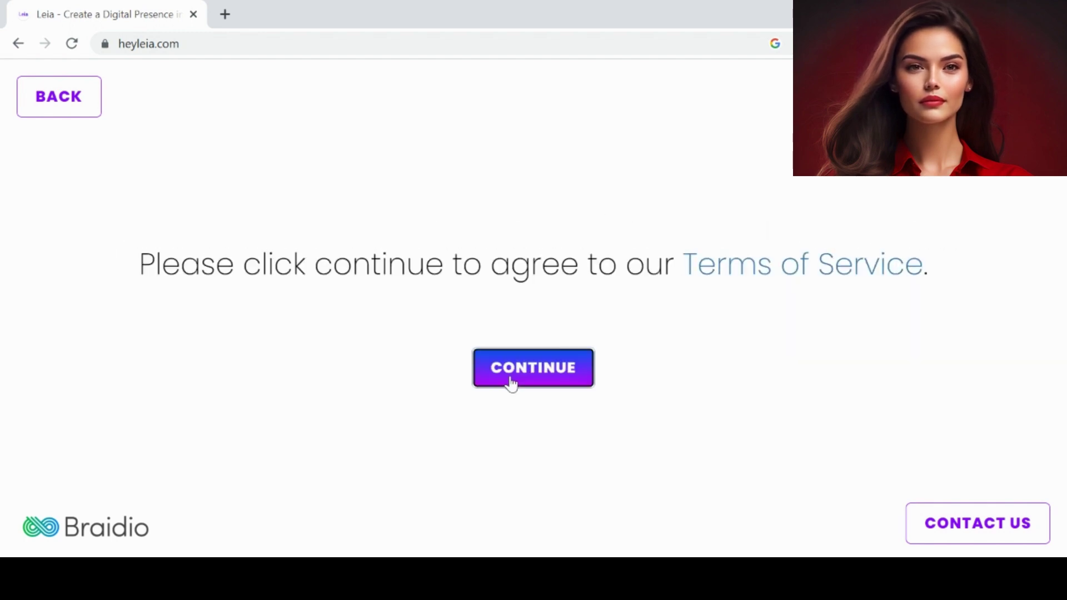
{"action": "left_click", "coordinate": [508, 376]}
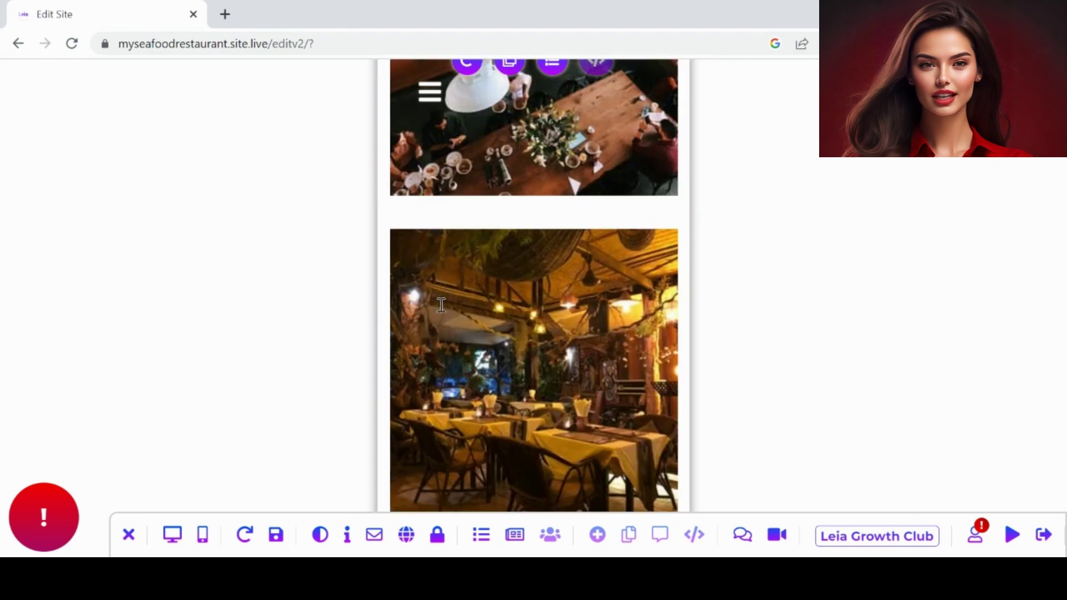
- Use Random Color to make the site's main colour pink, then close the colour and SSL settings
{"action": "left_click", "coordinate": [171, 535]}
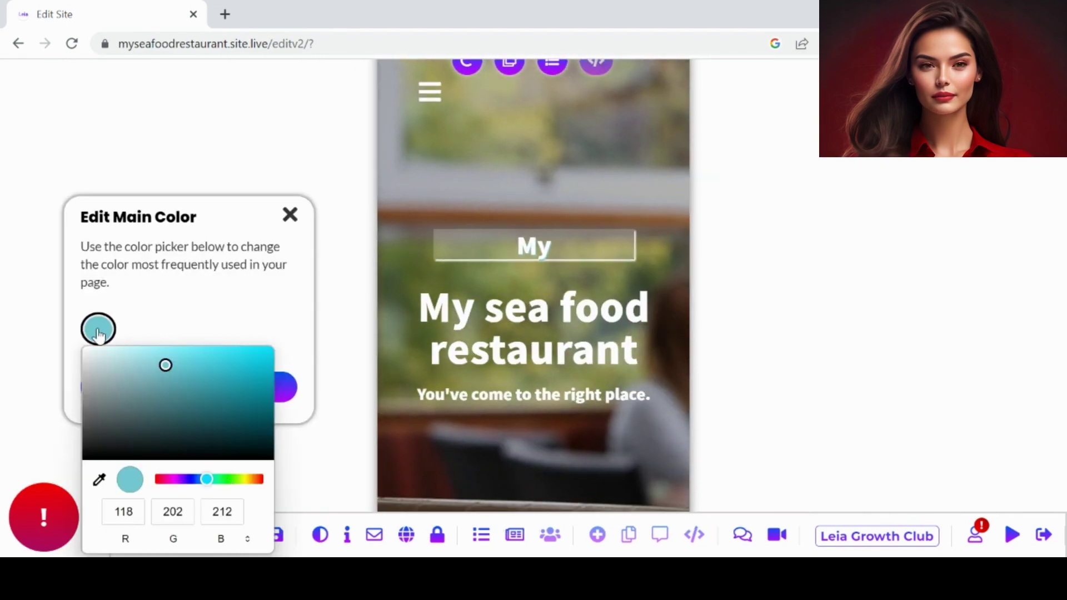
{"action": "left_click", "coordinate": [191, 389]}
{"action": "left_click", "coordinate": [321, 535]}
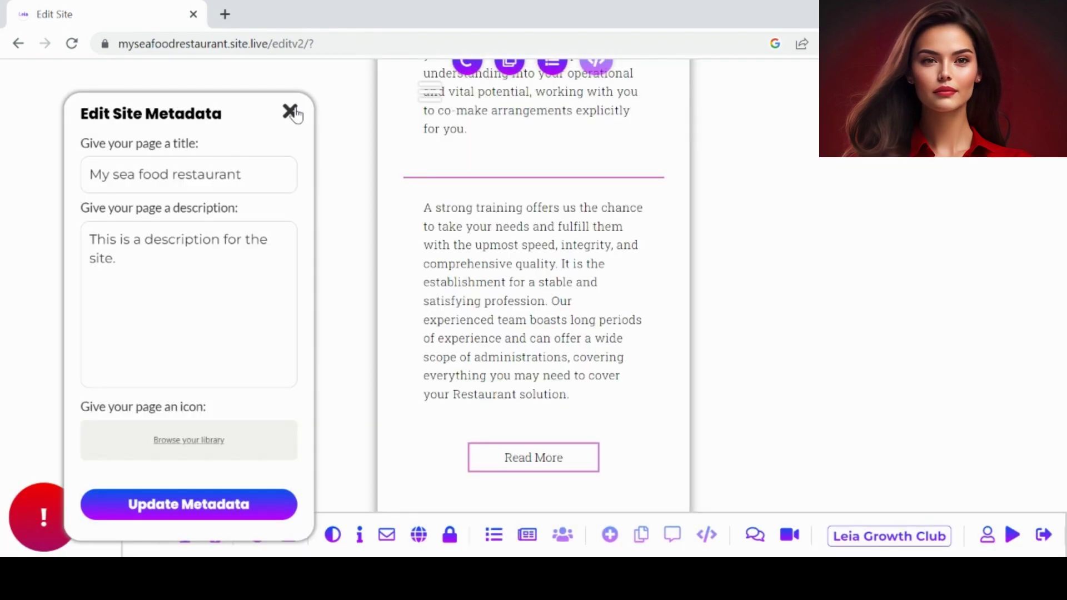
{"action": "left_click", "coordinate": [291, 109]}
{"action": "left_click", "coordinate": [454, 536]}
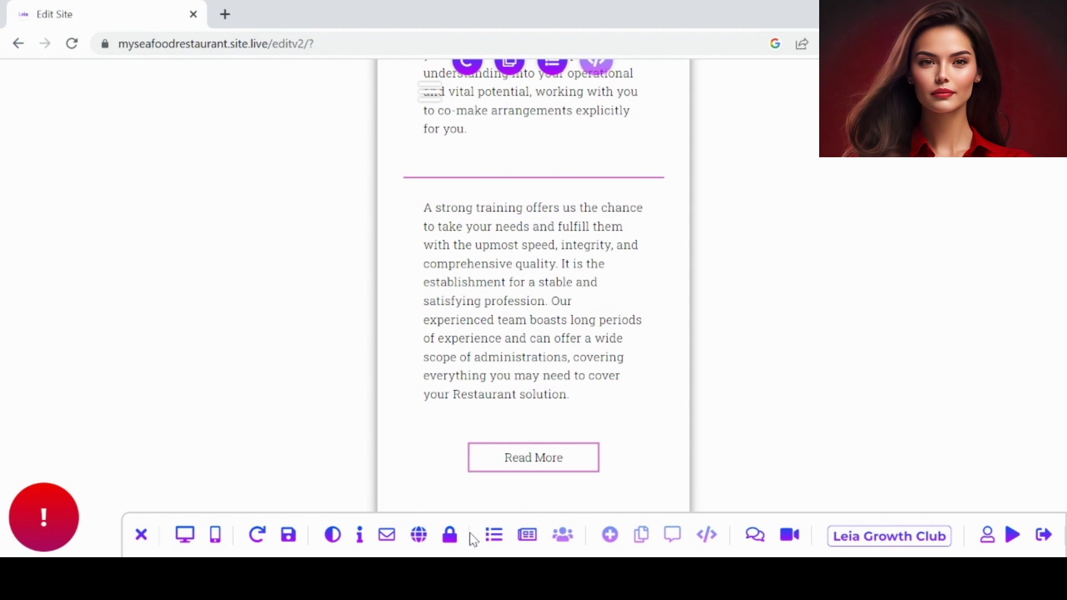
{"action": "left_click", "coordinate": [493, 534]}
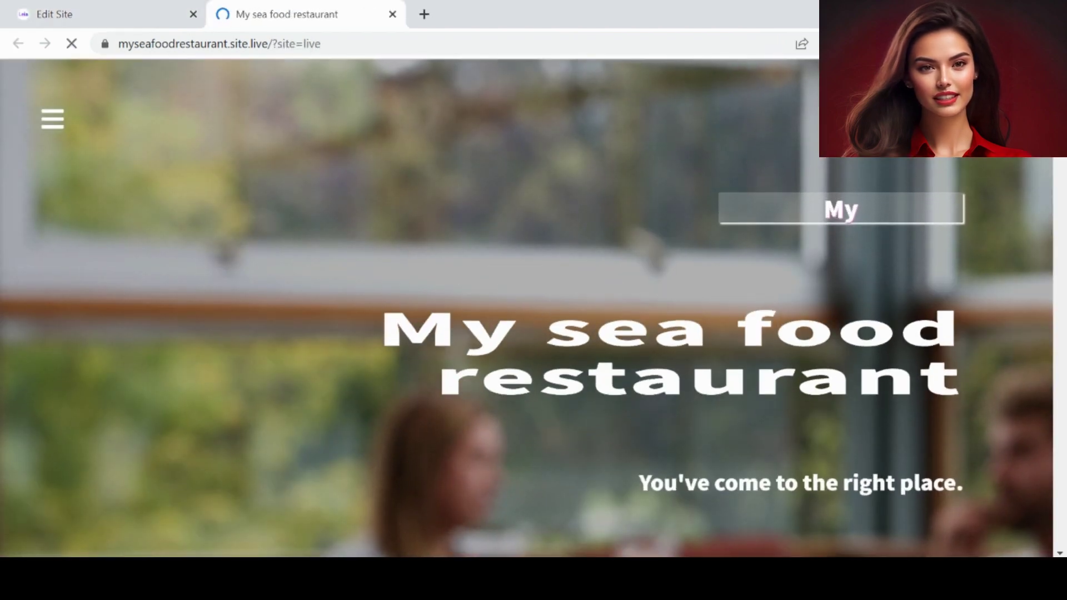
- Scroll down through the live pink seafood restaurant site, then return to the top
{"action": "scroll", "coordinate": [534, 306], "scroll_direction": "down", "scroll_amount": 20}
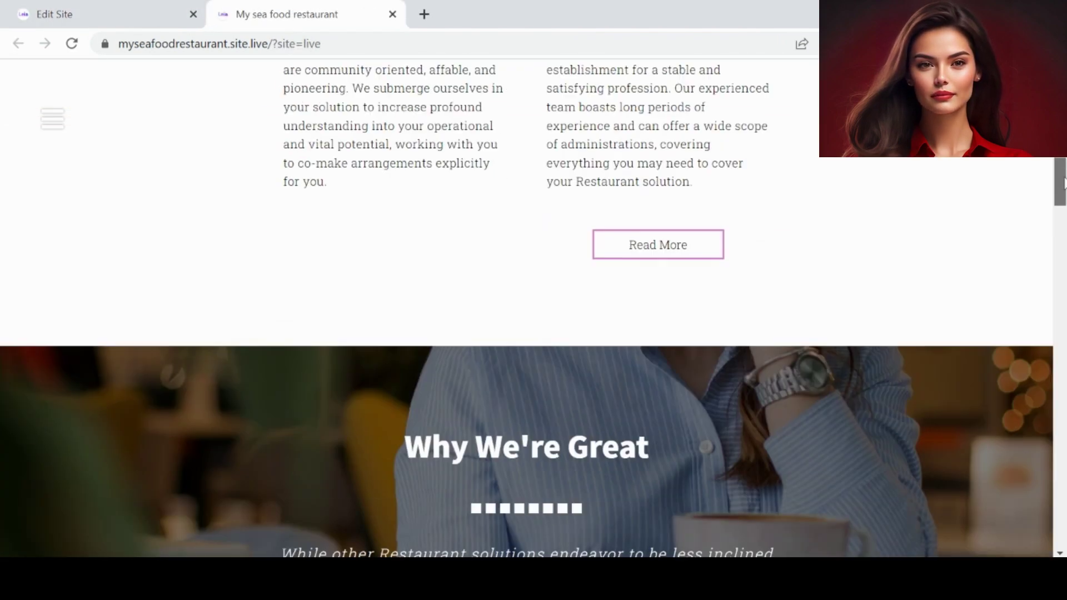
{"action": "scroll", "coordinate": [533, 305], "scroll_direction": "down", "scroll_amount": 20}
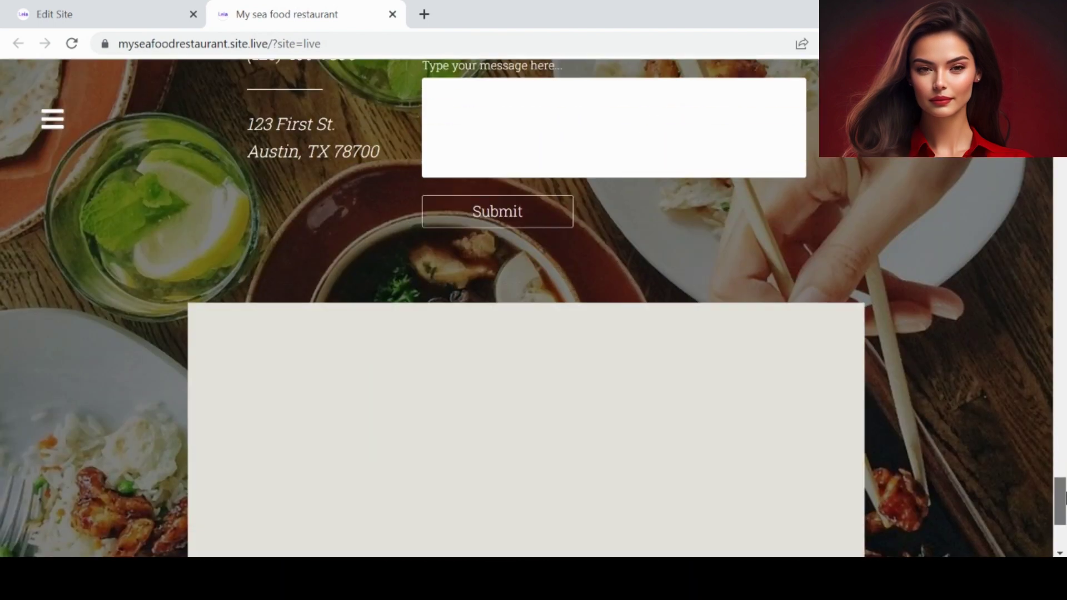
{"action": "key", "text": "Home"}
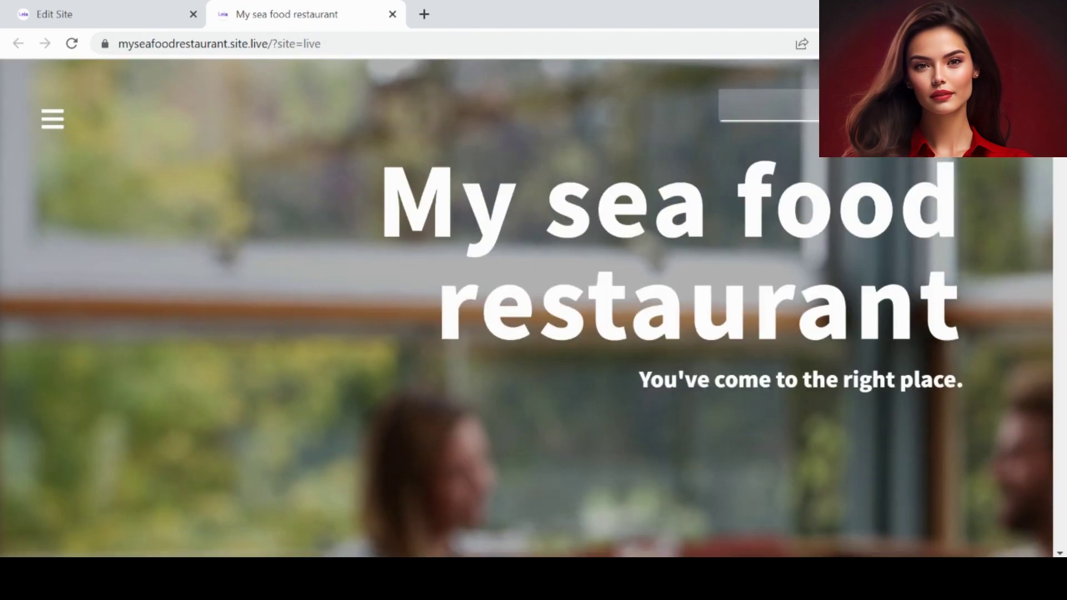
- Open the live site's hamburger menu and jump to its Gallery section
{"action": "left_click", "coordinate": [120, 8]}
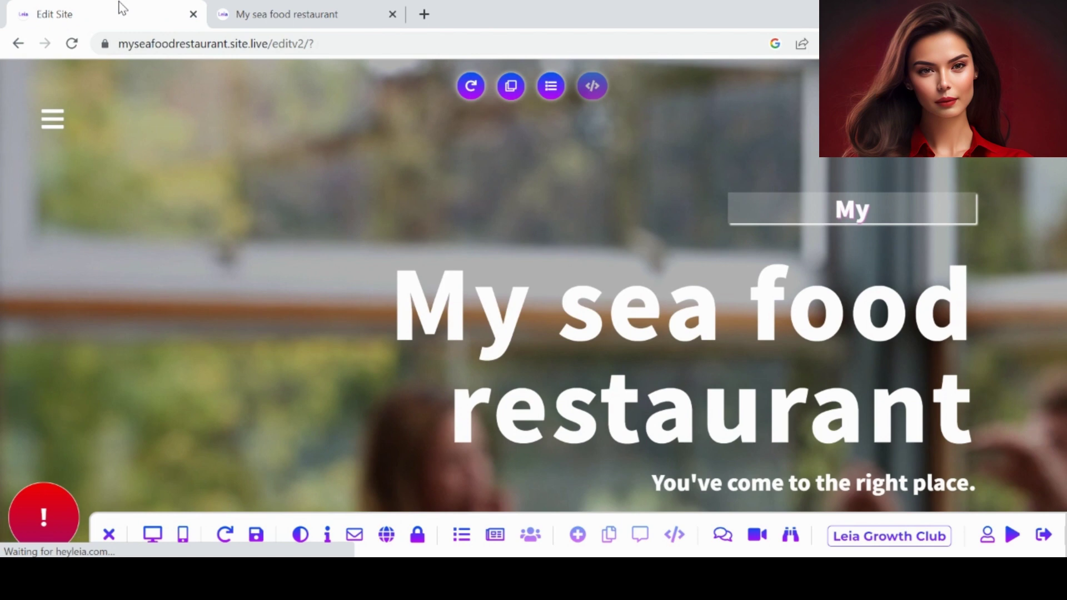
{"action": "left_click", "coordinate": [269, 12]}
{"action": "left_click", "coordinate": [53, 120]}
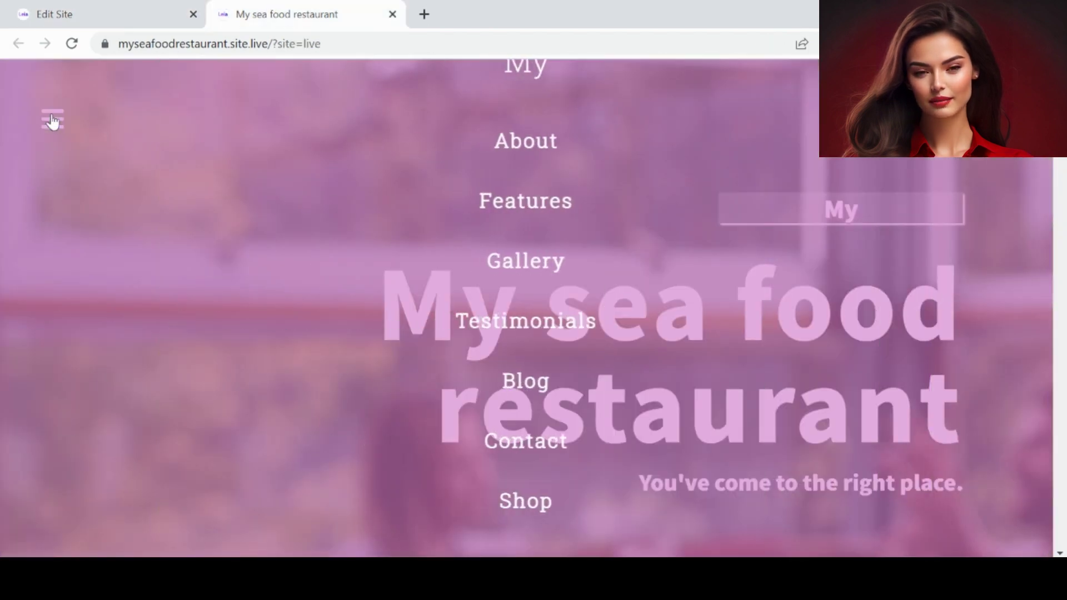
{"action": "scroll", "coordinate": [527, 203], "scroll_direction": "down", "scroll_amount": 15}
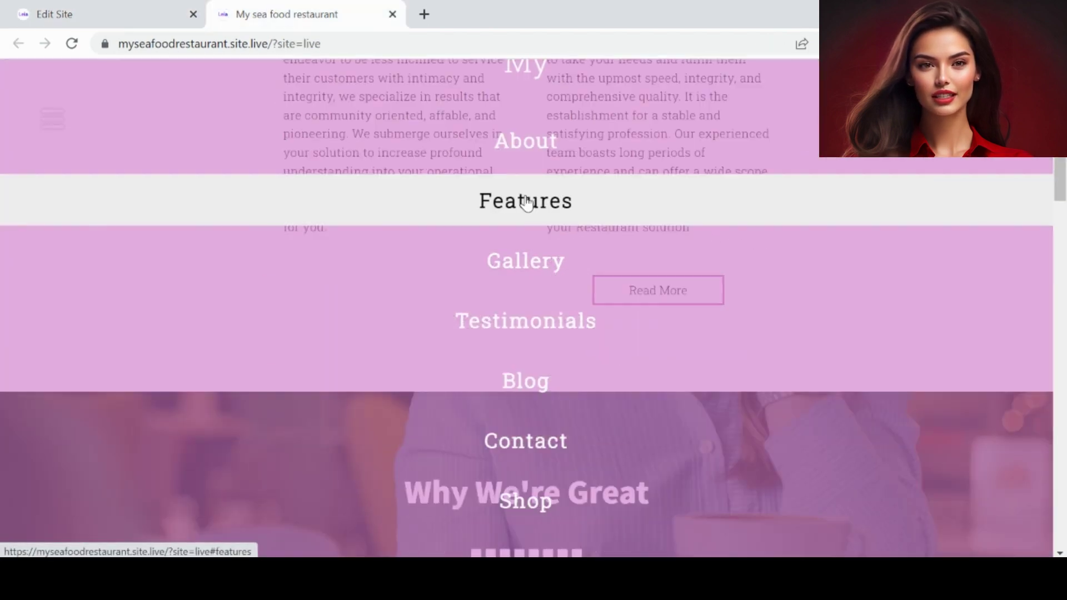
{"action": "scroll", "coordinate": [522, 252], "scroll_direction": "down", "scroll_amount": 8}
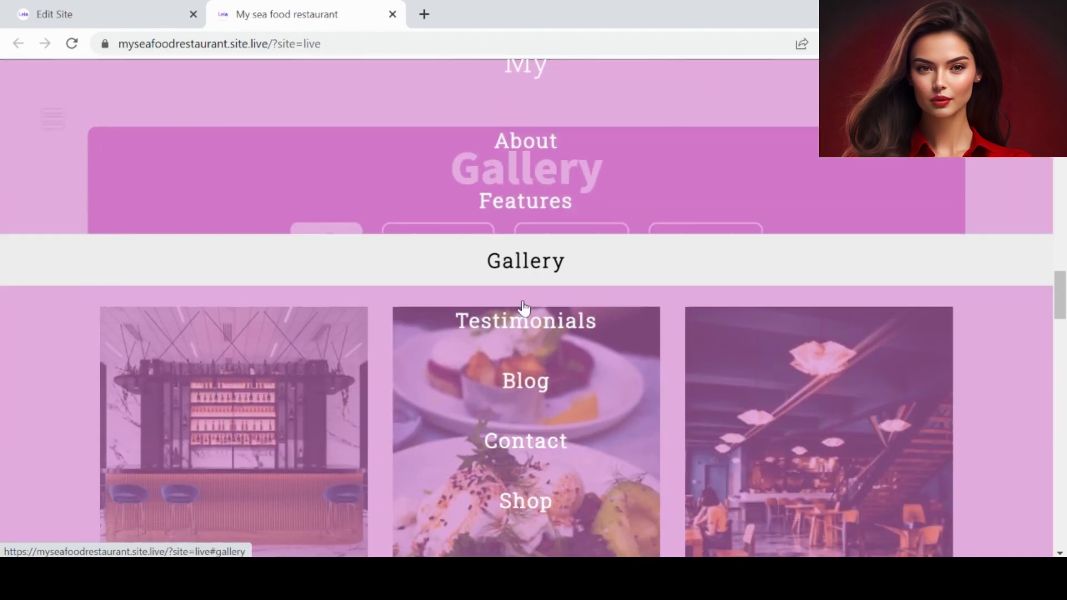